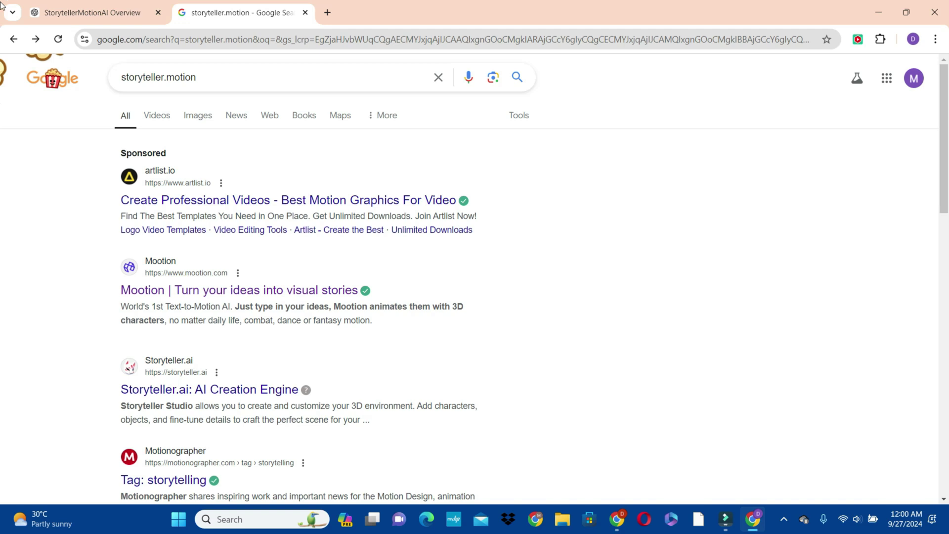
Open the Mootion site from the storyteller.motion search results and log in to its workspace
{"action": "left_click", "coordinate": [171, 291]}
{"action": "scroll", "coordinate": [170, 290], "scroll_direction": "down", "scroll_amount": 5}
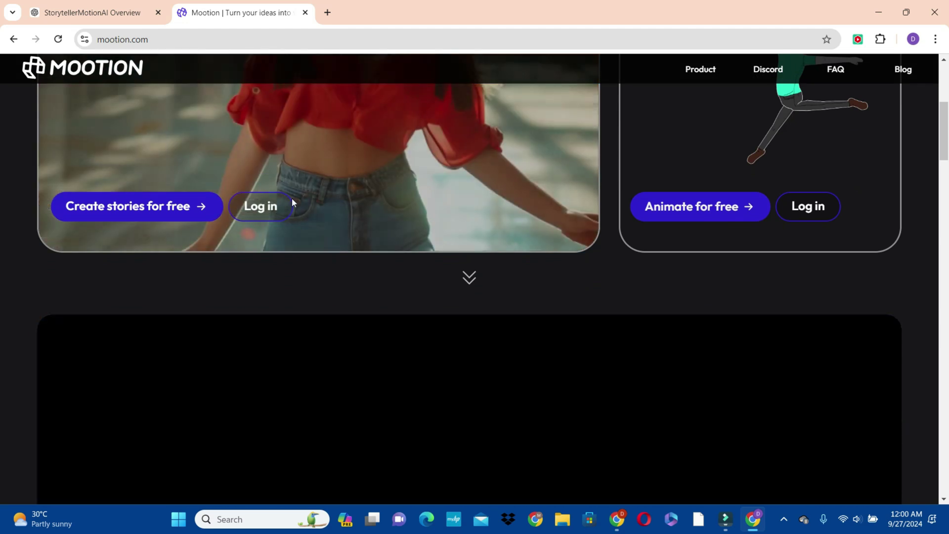
{"action": "left_click", "coordinate": [274, 207]}
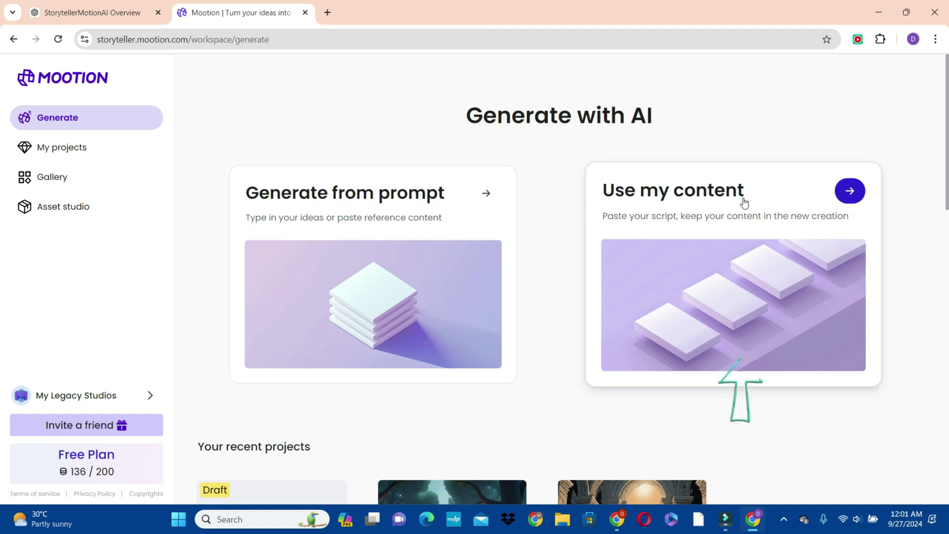
View My projects, then switch to the Gallery of example stories
{"action": "left_click", "coordinate": [71, 148]}
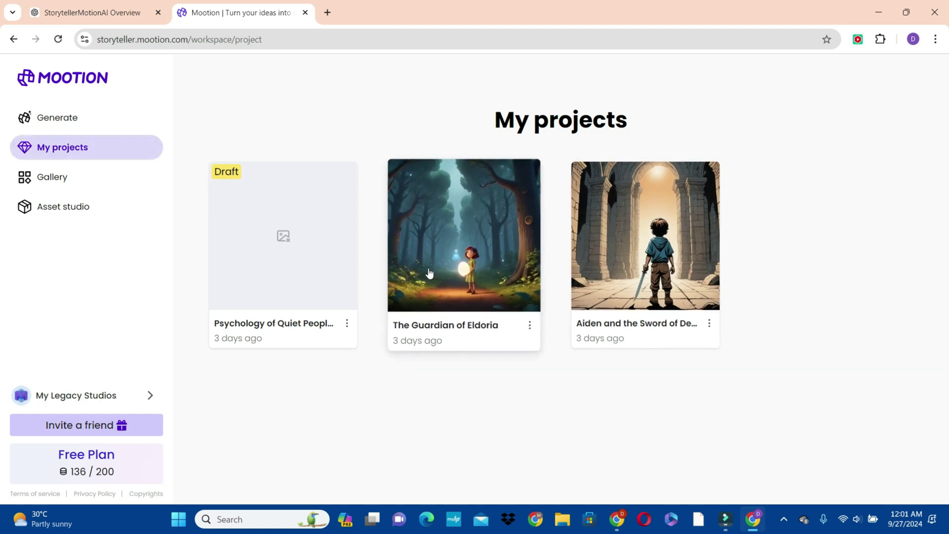
{"action": "left_click", "coordinate": [87, 183]}
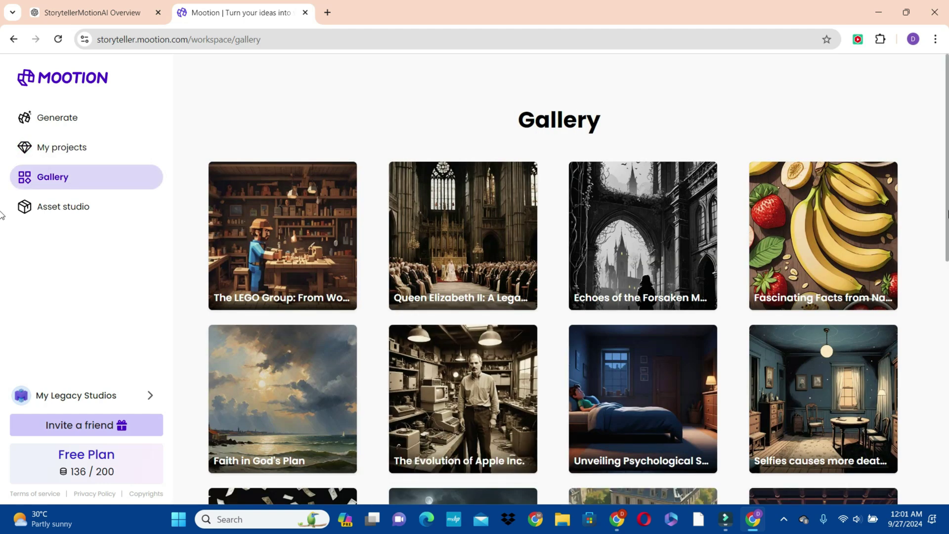
{"action": "scroll", "coordinate": [613, 244], "scroll_direction": "down", "scroll_amount": 2}
Preview the 'Unveiling Psychological Secrets' gallery story, then close its details
{"action": "left_click", "coordinate": [614, 244]}
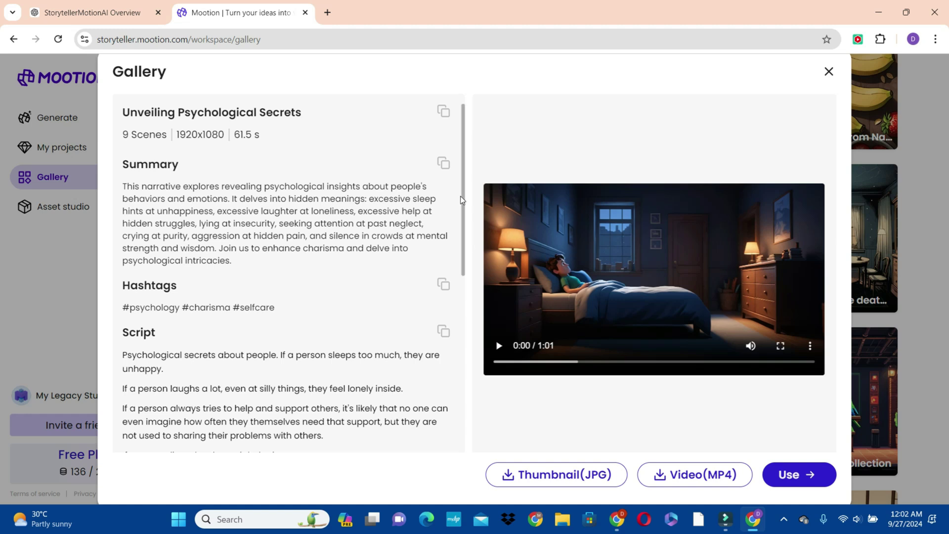
{"action": "scroll", "coordinate": [461, 198], "scroll_direction": "down", "scroll_amount": 4}
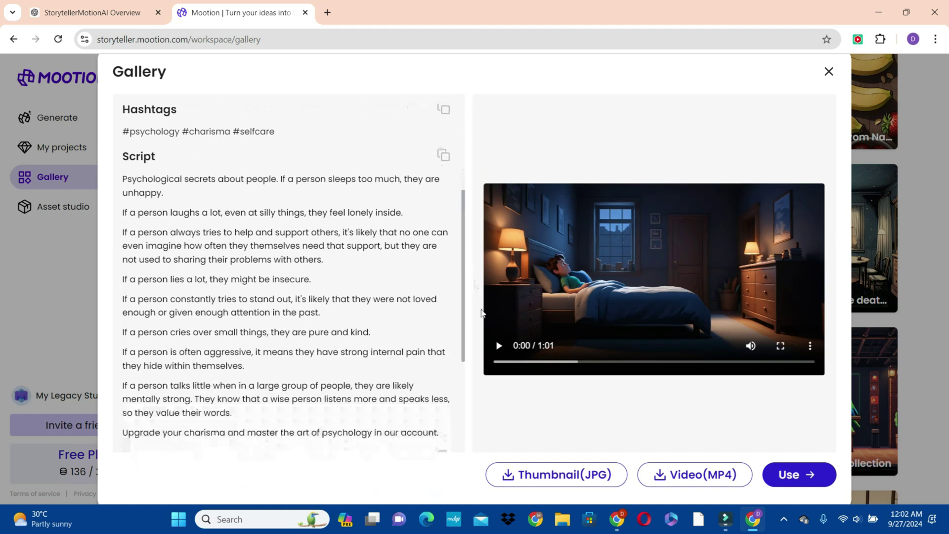
{"action": "left_click", "coordinate": [831, 73]}
{"action": "scroll", "coordinate": [678, 328], "scroll_direction": "down", "scroll_amount": 3}
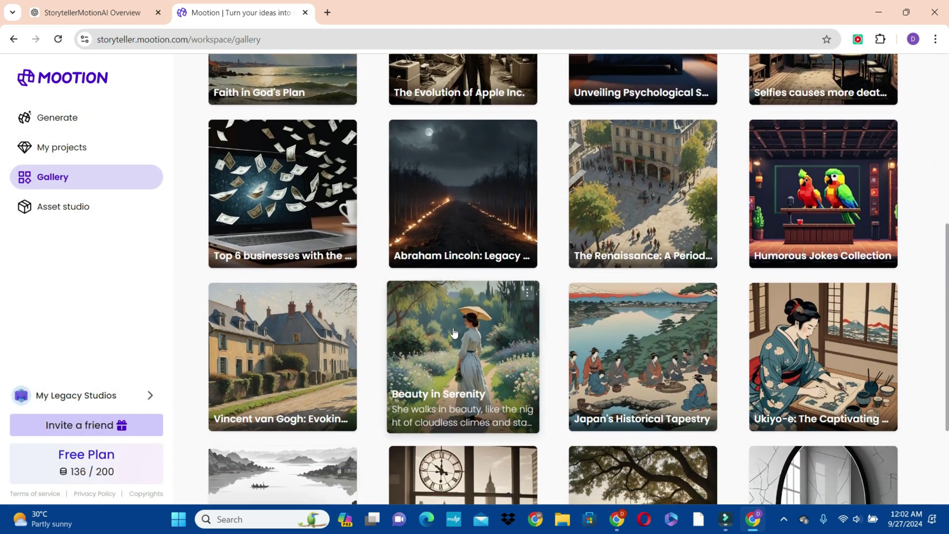
Preview the 'Beauty in Serenity' story, then visit the Asset studio
{"action": "left_click", "coordinate": [454, 330]}
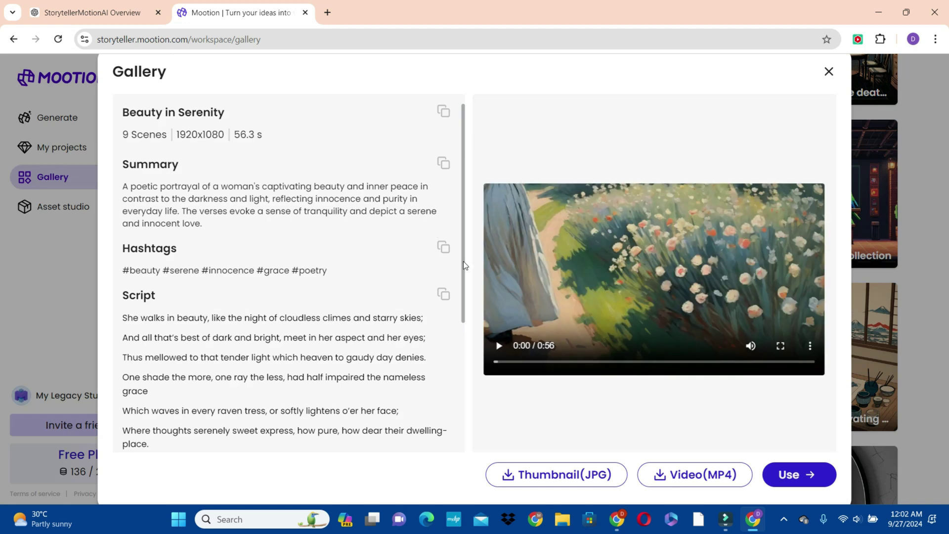
{"action": "left_click_drag", "start_coordinate": [462, 259], "coordinate": [479, 270]}
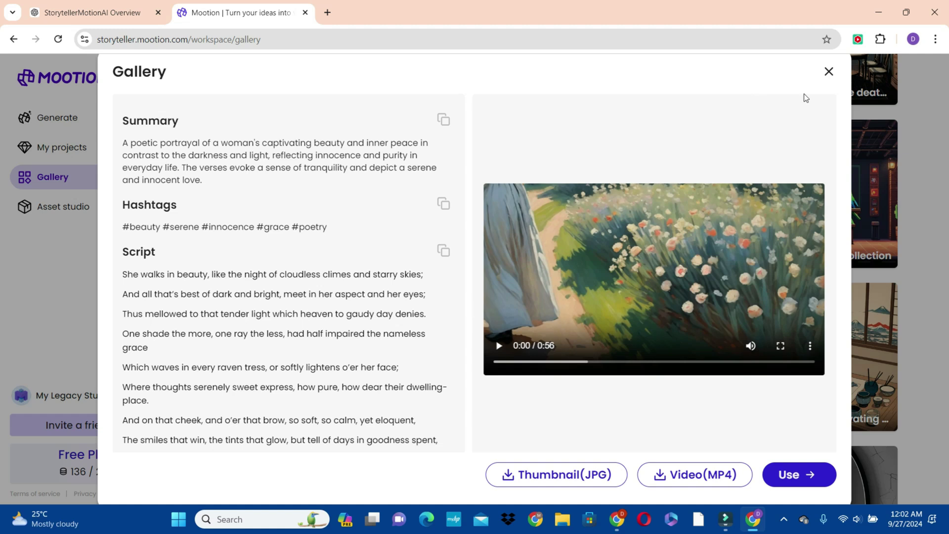
{"action": "left_click", "coordinate": [829, 72]}
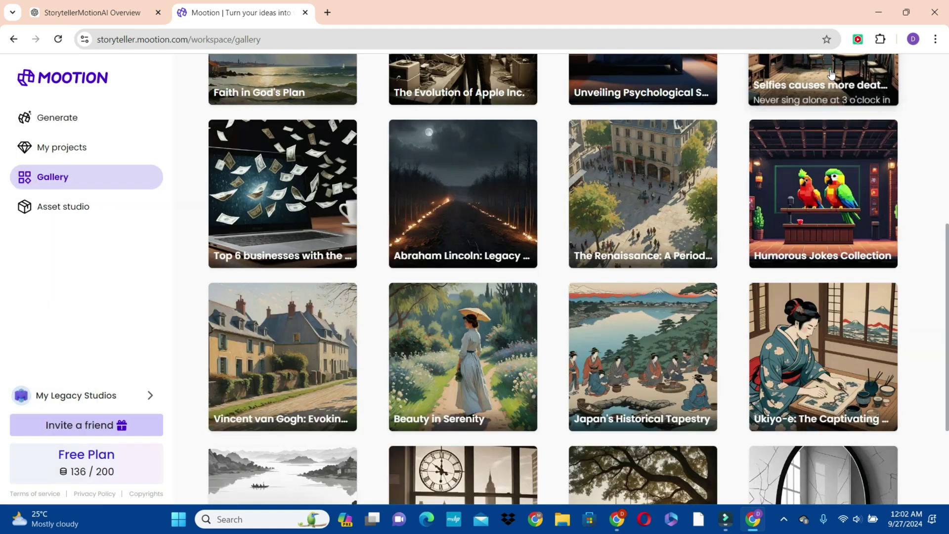
{"action": "left_click", "coordinate": [60, 207]}
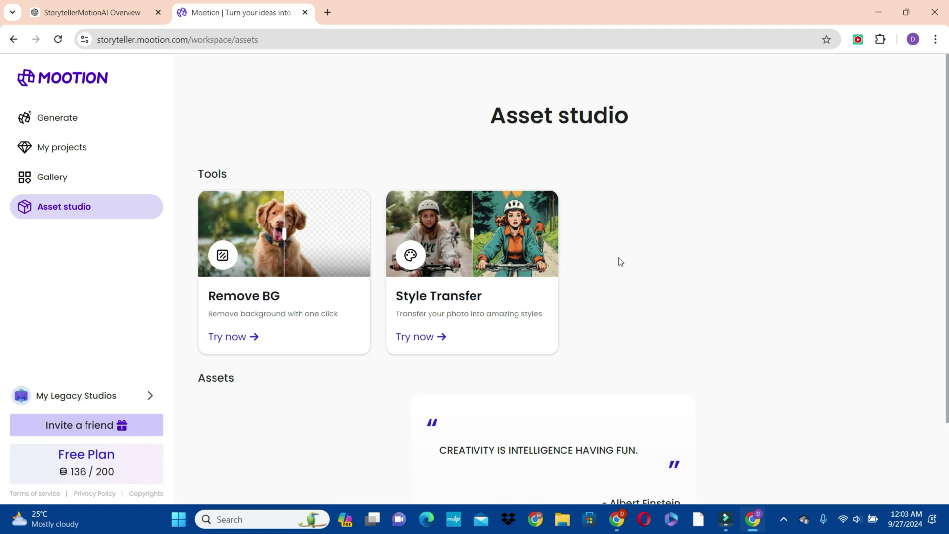
{"action": "left_click", "coordinate": [55, 124]}
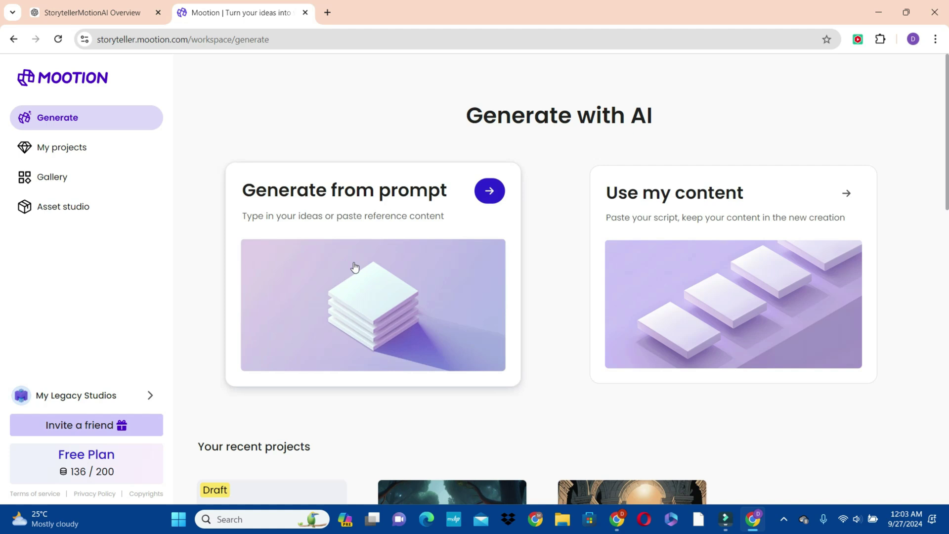
Start a Generate-from-prompt story and select the Hidden City idea in ChatGPT
{"action": "left_click", "coordinate": [354, 267]}
{"action": "left_click", "coordinate": [355, 262]}
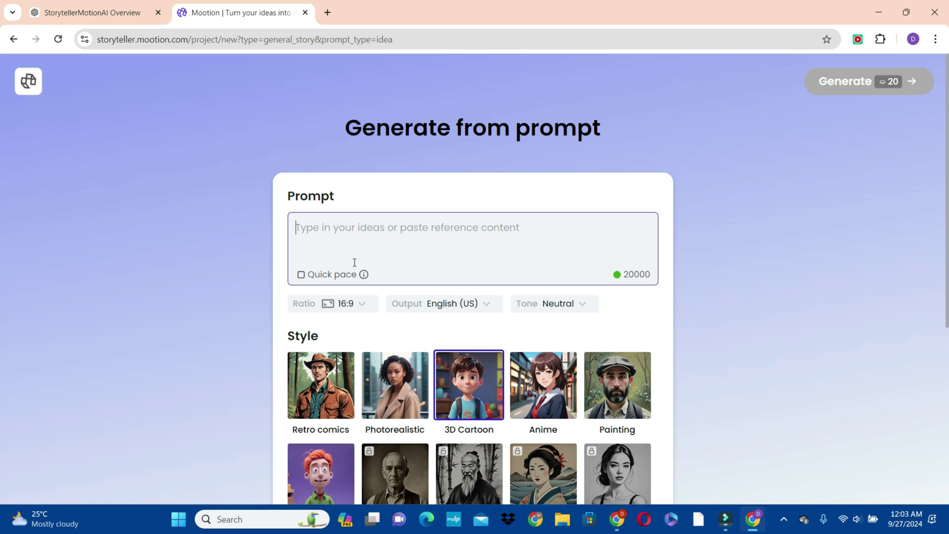
{"action": "left_click", "coordinate": [90, 17]}
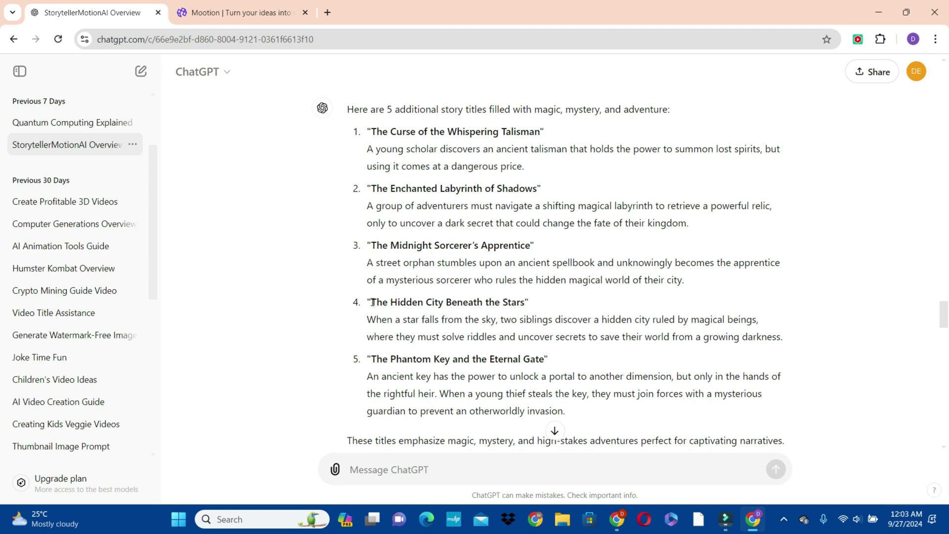
{"action": "left_click_drag", "start_coordinate": [372, 302], "coordinate": [685, 336]}
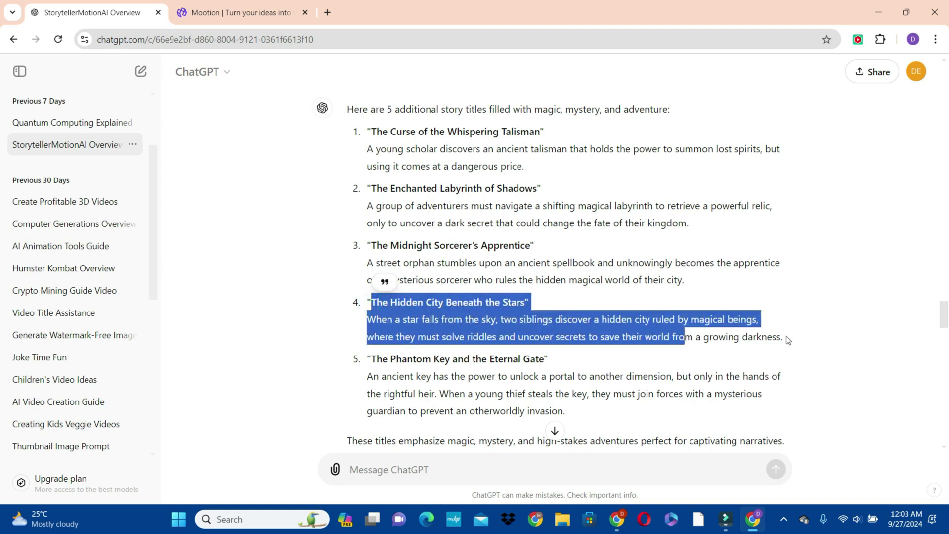
Select and copy the full 'The Hidden City Beneath the Stars' title and description
{"action": "left_click_drag", "start_coordinate": [786, 342], "coordinate": [436, 337]}
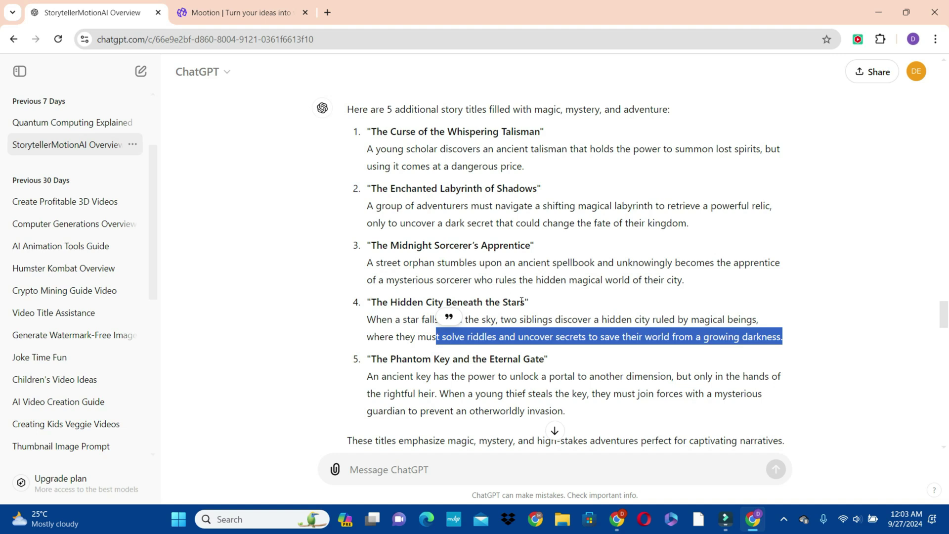
{"action": "left_click_drag", "start_coordinate": [377, 302], "coordinate": [785, 339]}
{"action": "key", "text": "ctrl+c"}
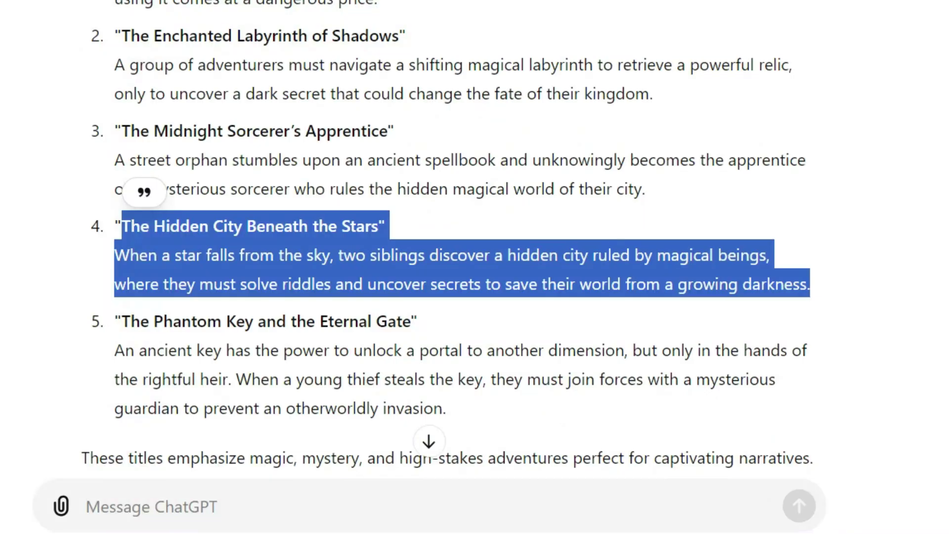
{"action": "left_click", "coordinate": [228, 12]}
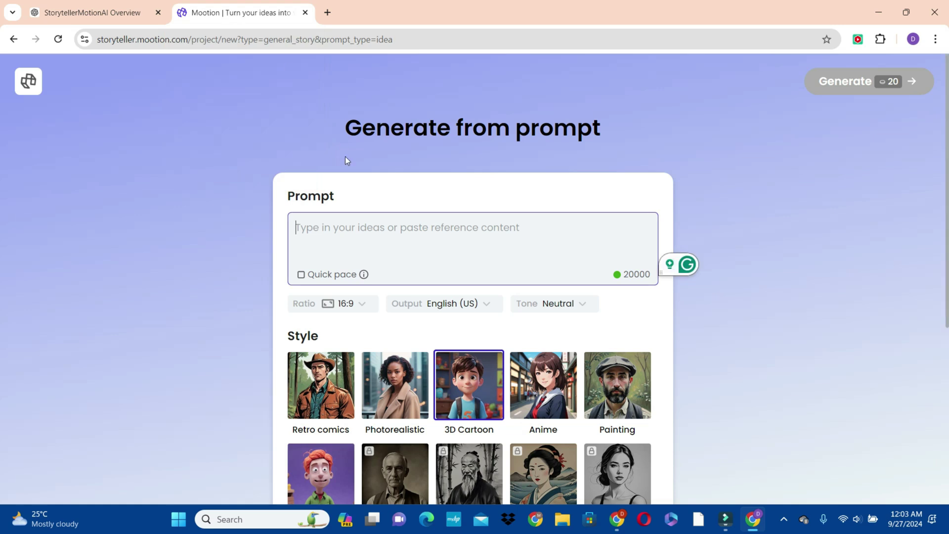
Paste the Hidden City Beneath the Stars synopsis as the prompt and keep the 16:9 ratio
{"action": "key", "text": "ctrl+v"}
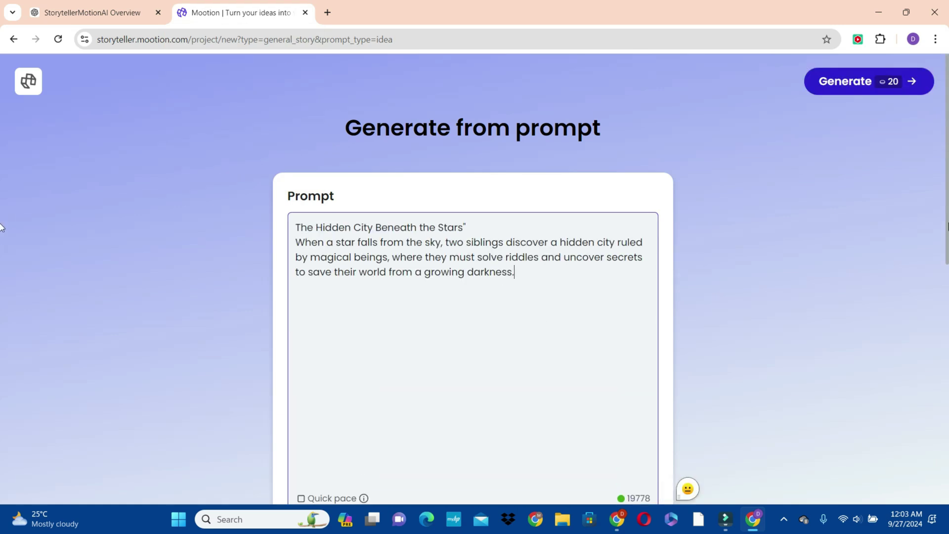
{"action": "scroll", "coordinate": [2, 297], "scroll_direction": "down", "scroll_amount": 5}
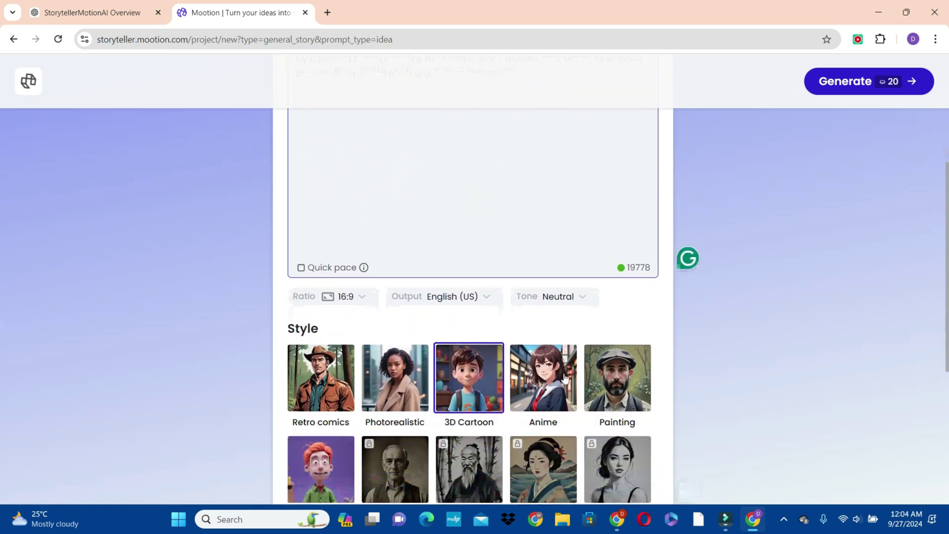
{"action": "left_click", "coordinate": [362, 298]}
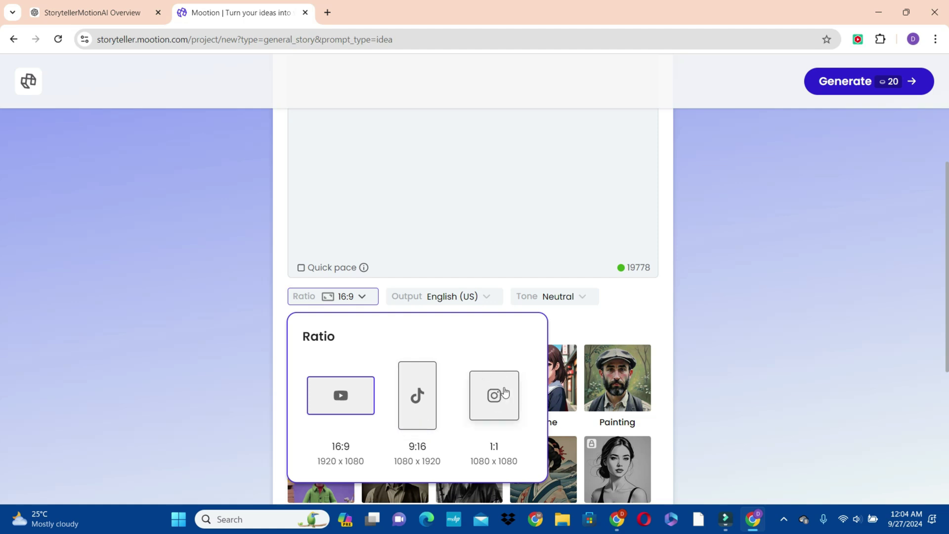
{"action": "left_click", "coordinate": [339, 399]}
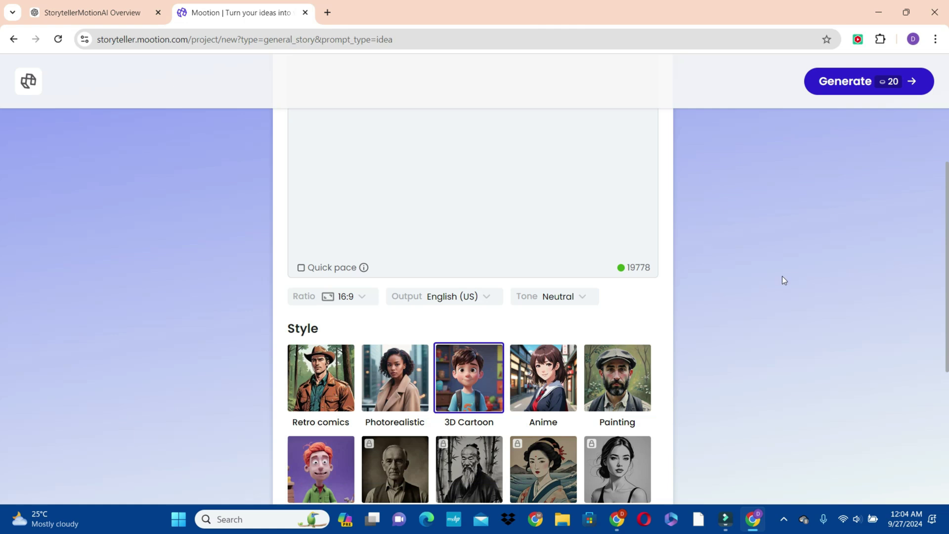
{"action": "scroll", "coordinate": [1, 205], "scroll_direction": "down", "scroll_amount": 3}
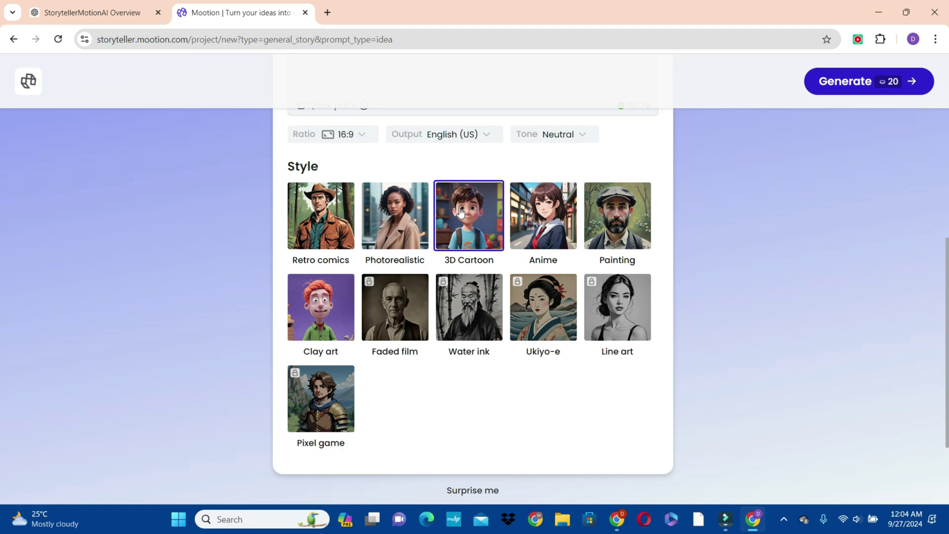
{"action": "scroll", "coordinate": [923, 212], "scroll_direction": "up", "scroll_amount": 10}
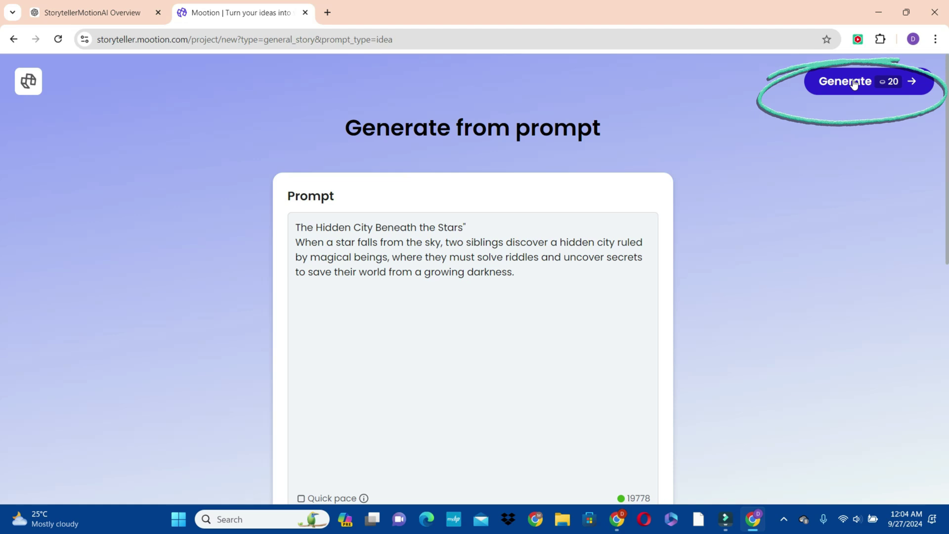
Generate the storyboard from the prompt and review the resulting 16 scenes
{"action": "left_click", "coordinate": [854, 82]}
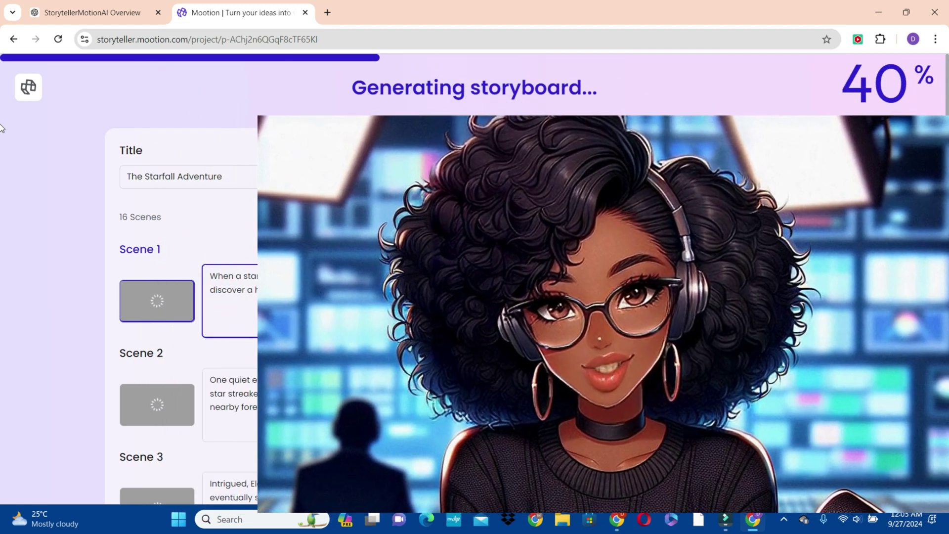
{"action": "scroll", "coordinate": [1, 143], "scroll_direction": "down", "scroll_amount": 2}
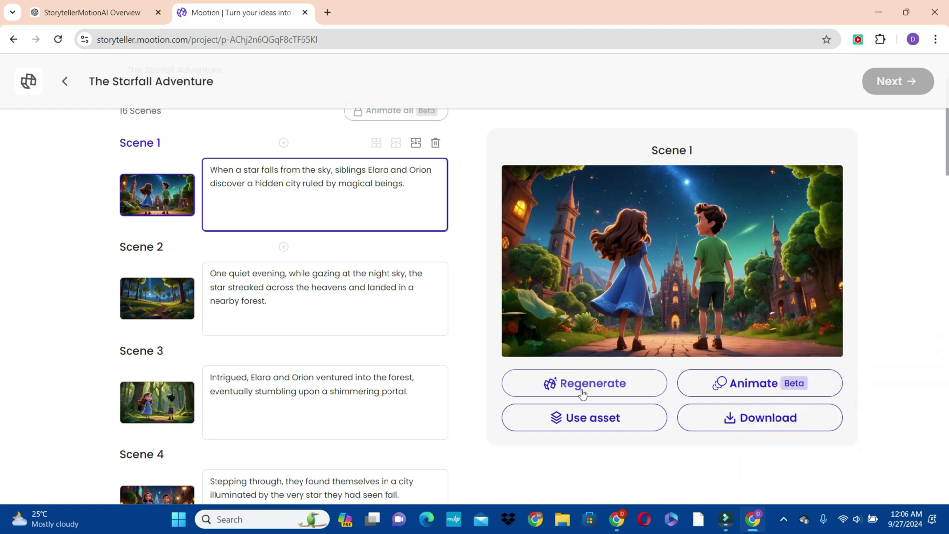
Preview the Scene 2–5 images, then open Scene 16 flagged over the character limit
{"action": "left_click", "coordinate": [168, 299]}
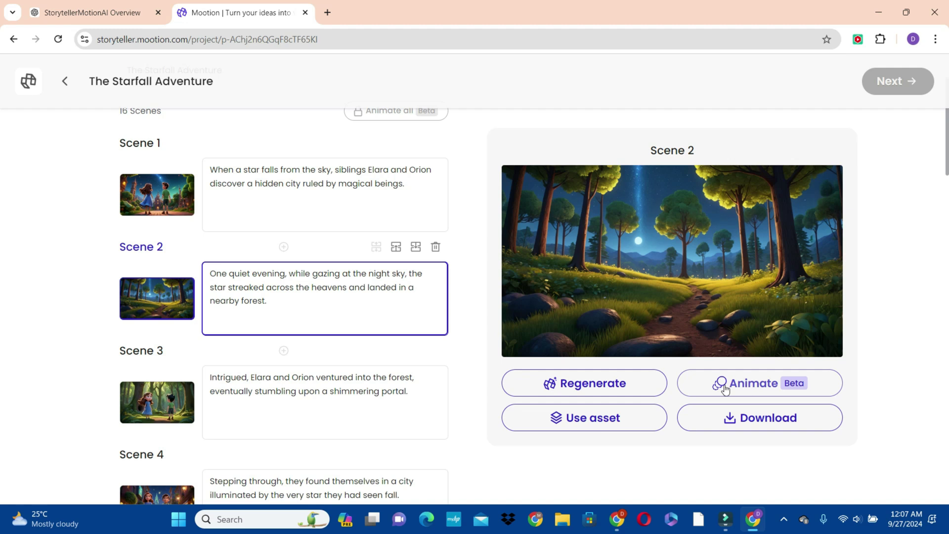
{"action": "left_click", "coordinate": [155, 408]}
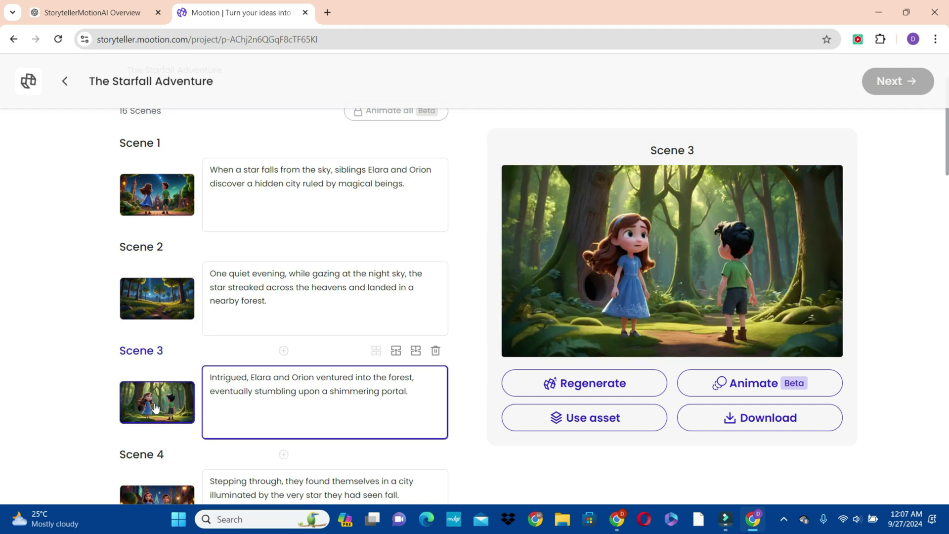
{"action": "scroll", "coordinate": [2, 198], "scroll_direction": "down", "scroll_amount": 5}
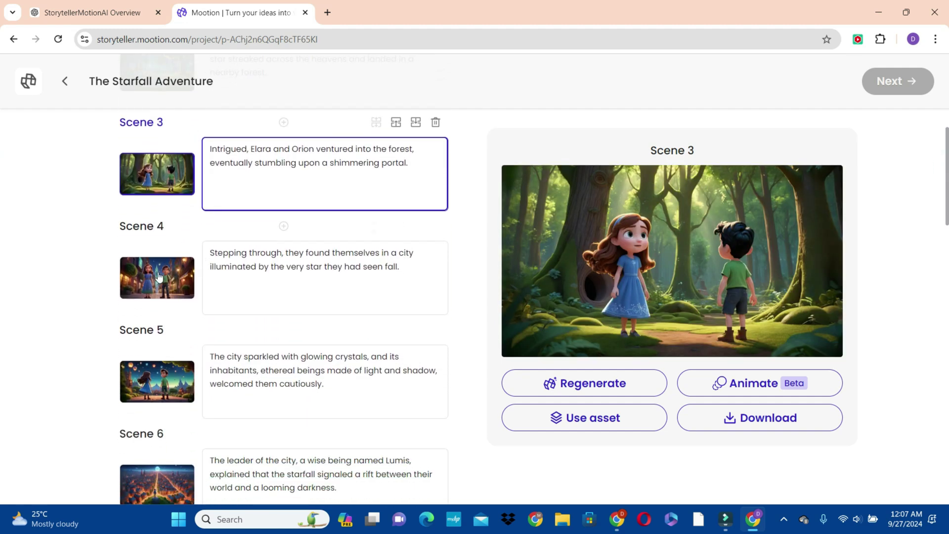
{"action": "left_click", "coordinate": [158, 277]}
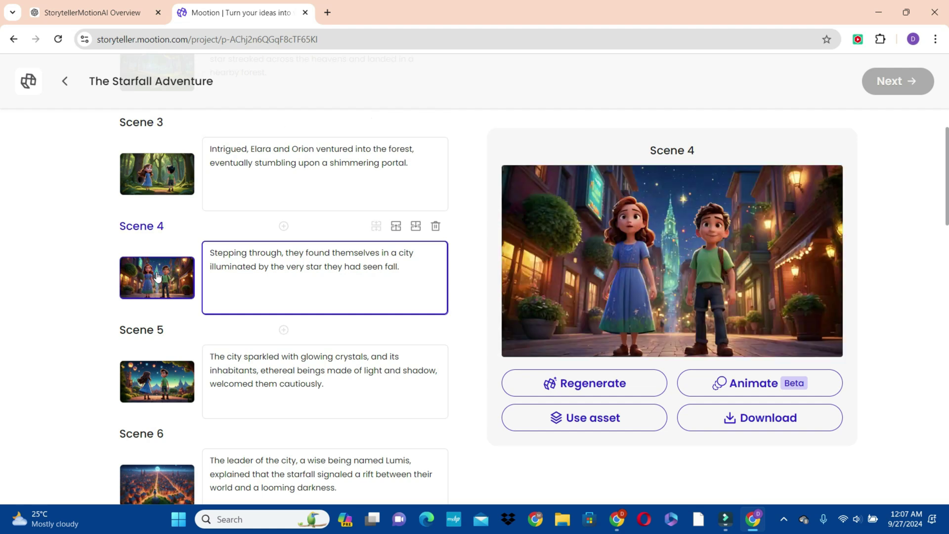
{"action": "left_click", "coordinate": [149, 376]}
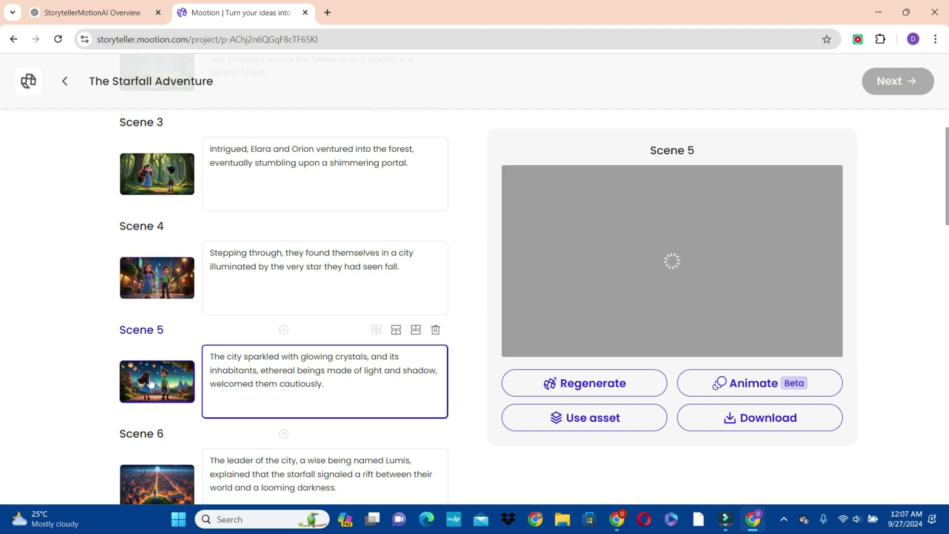
{"action": "left_click", "coordinate": [171, 178]}
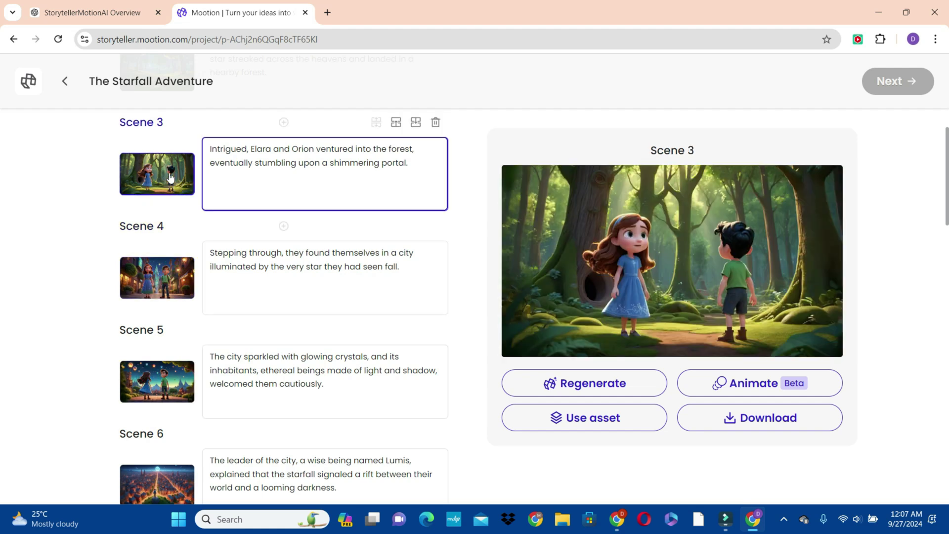
{"action": "left_click", "coordinate": [163, 364]}
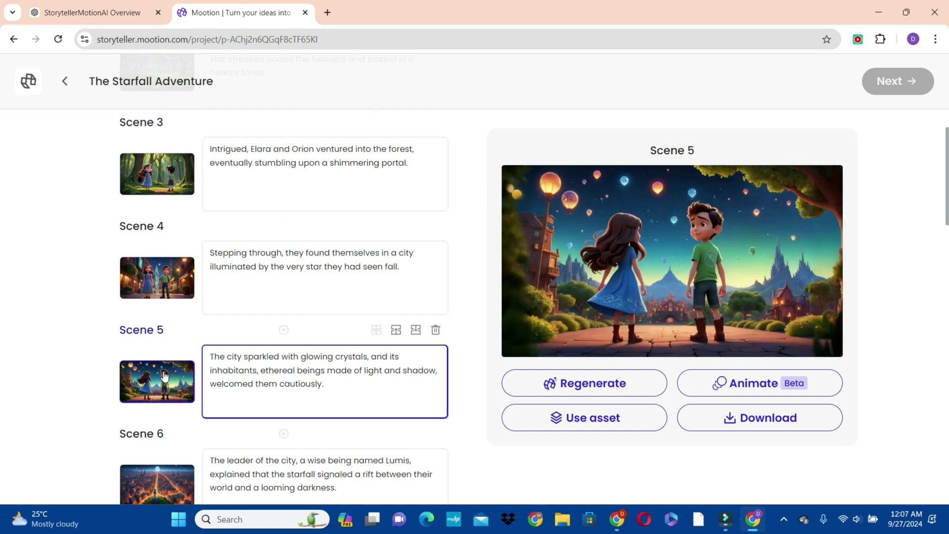
{"action": "scroll", "coordinate": [230, 294], "scroll_direction": "down", "scroll_amount": 20}
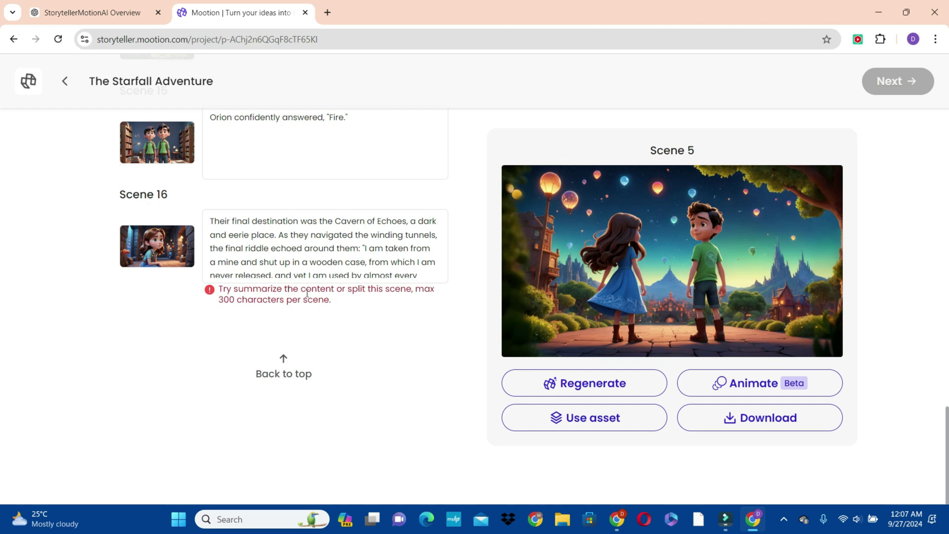
{"action": "left_click", "coordinate": [426, 294]}
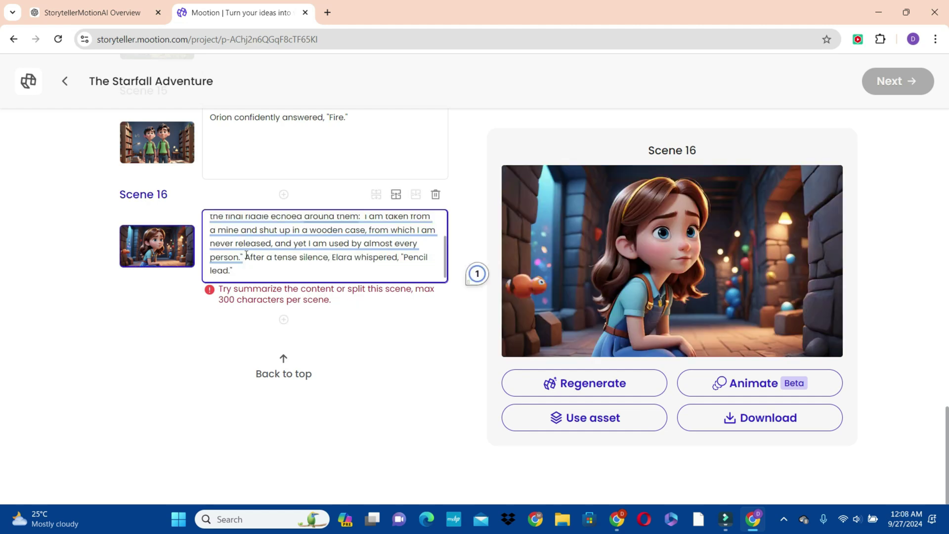
Dismiss the grammar suggestions and try selecting the riddle text in Scene 16
{"action": "left_click", "coordinate": [124, 336]}
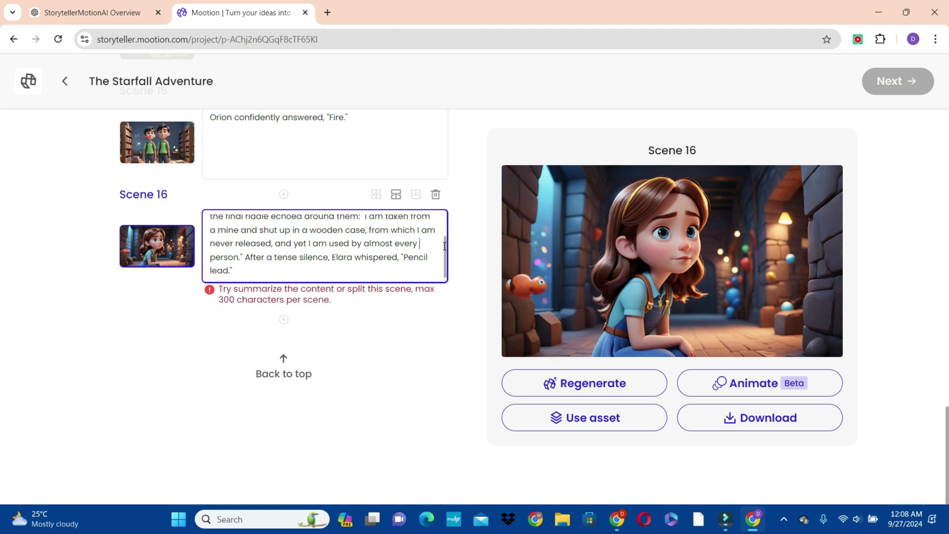
{"action": "left_click_drag", "start_coordinate": [444, 246], "coordinate": [339, 248]}
{"action": "left_click", "coordinate": [339, 249]}
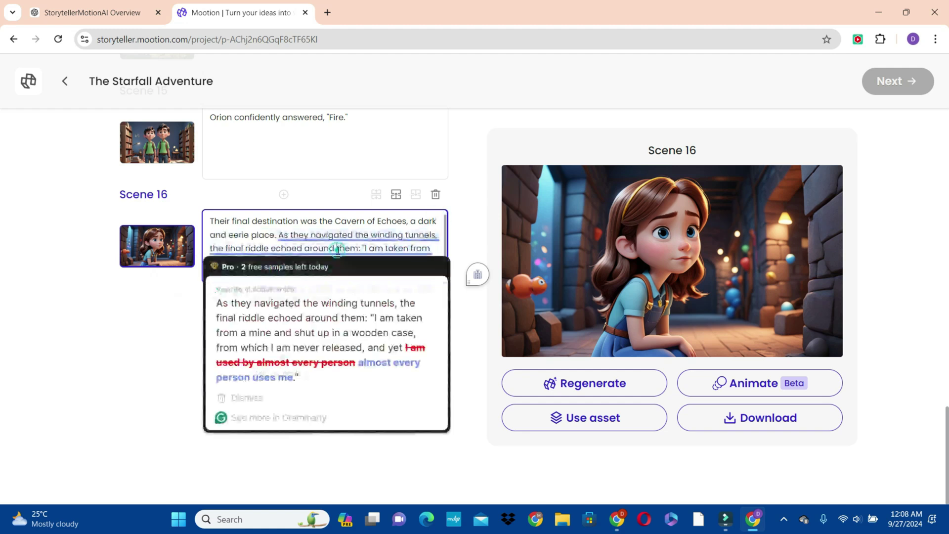
{"action": "left_click", "coordinate": [247, 239]}
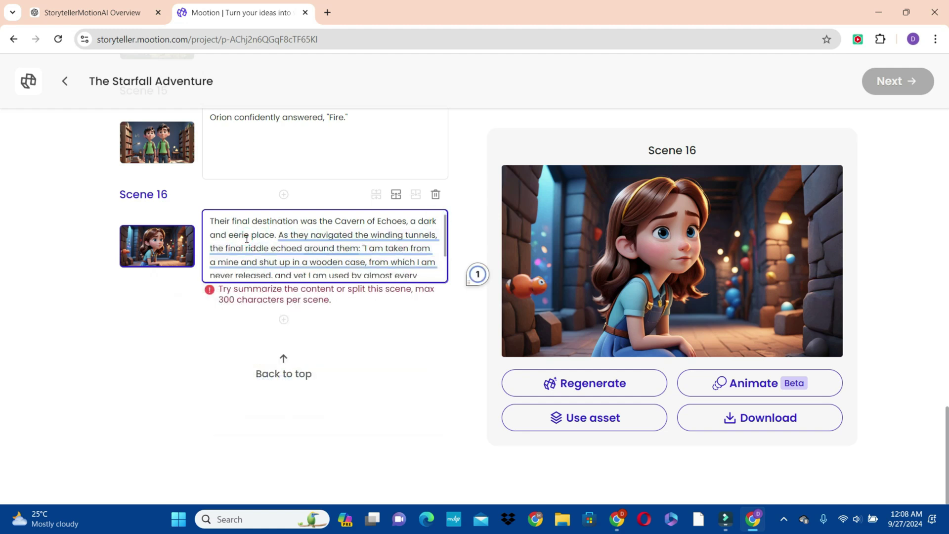
{"action": "left_click_drag", "start_coordinate": [363, 248], "coordinate": [232, 273]}
{"action": "mouse_move", "coordinate": [322, 230]}
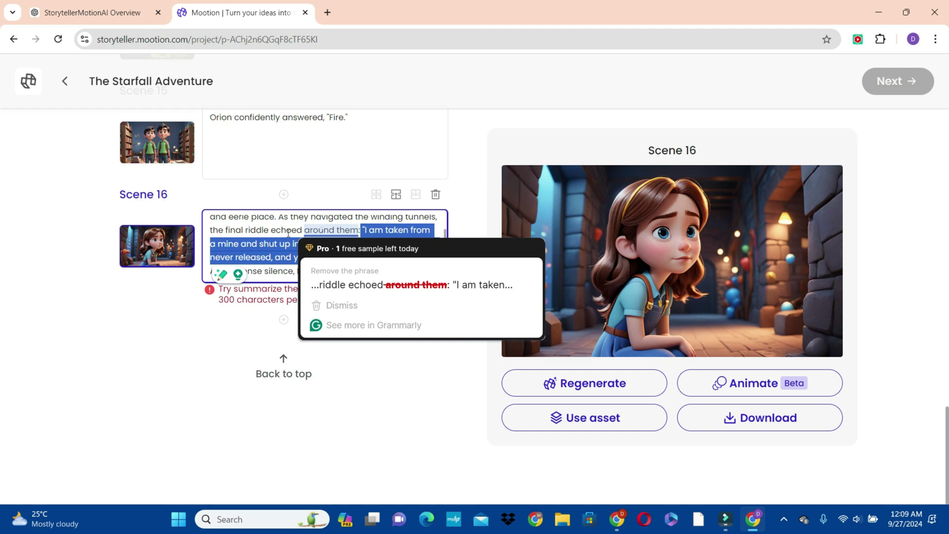
{"action": "left_click", "coordinate": [269, 230]}
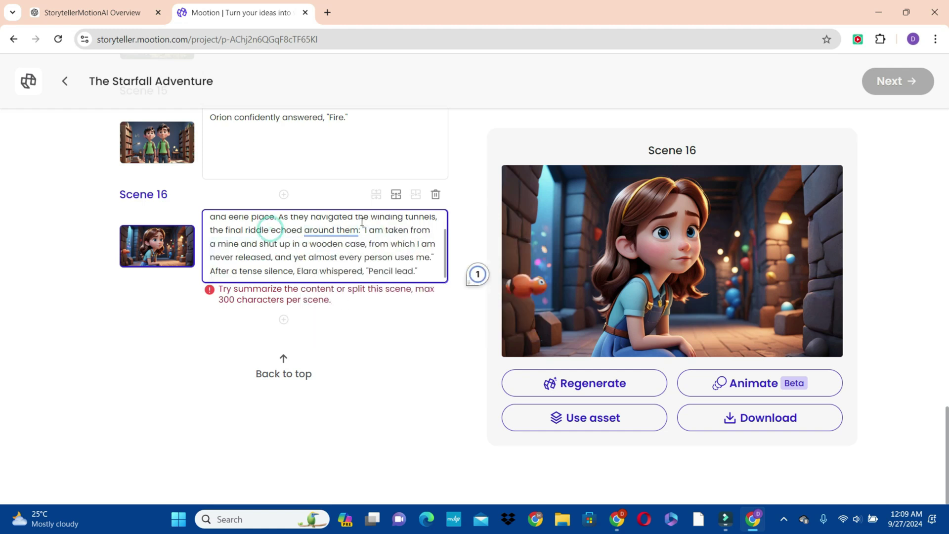
{"action": "scroll", "coordinate": [337, 303], "scroll_direction": "up", "scroll_amount": 1}
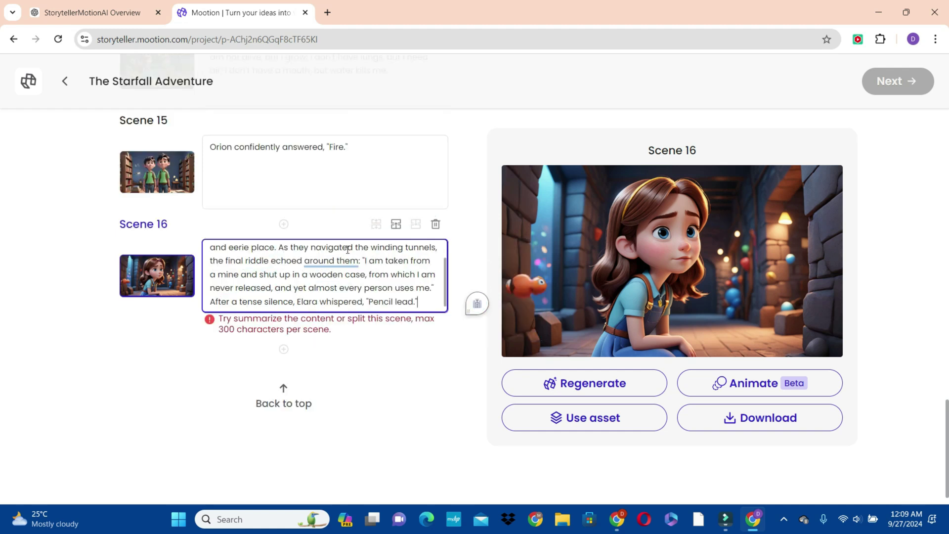
{"action": "mouse_move", "coordinate": [326, 271]}
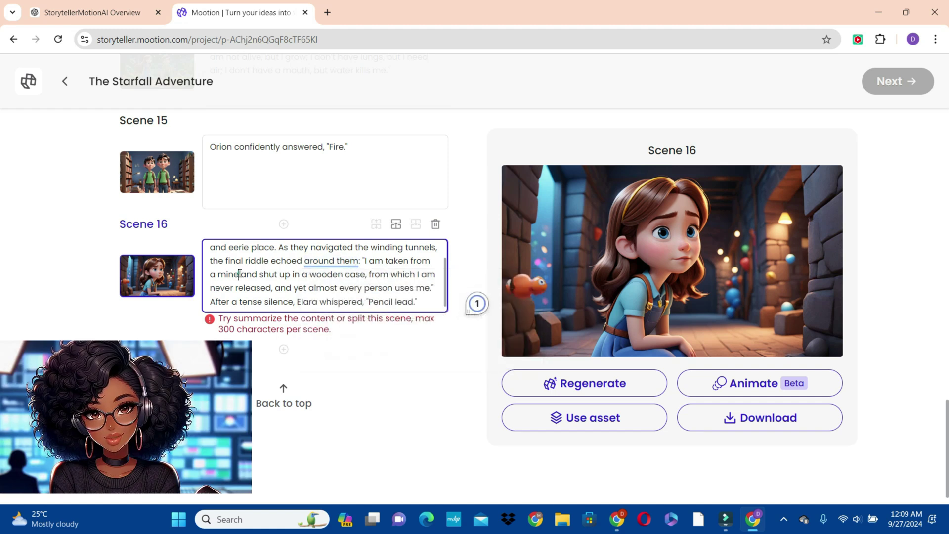
{"action": "scroll", "coordinate": [252, 271], "scroll_direction": "up", "scroll_amount": 1}
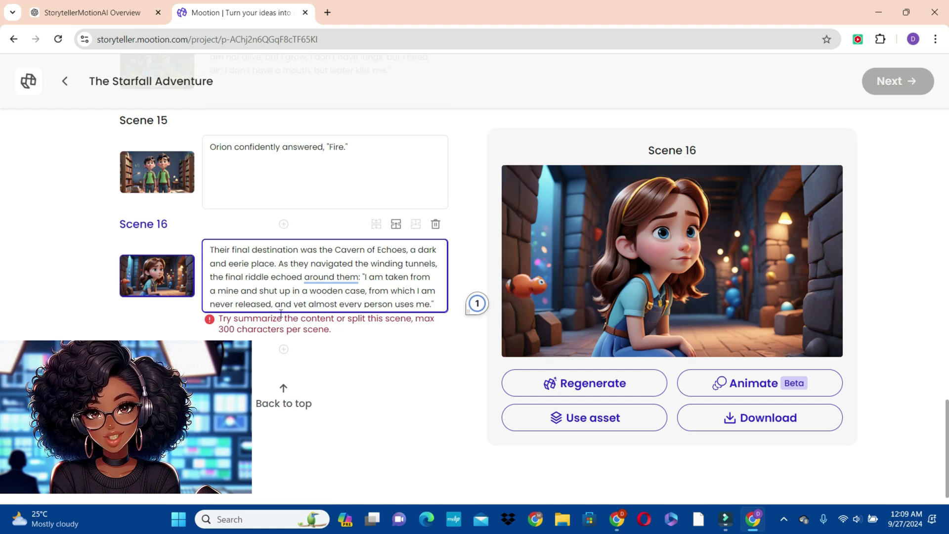
Replace Scene 16's text with ChatGPT's shorter Cavern of Echoes summary
{"action": "left_click_drag", "start_coordinate": [442, 251], "coordinate": [435, 278]}
{"action": "key", "text": "ctrl+a"}
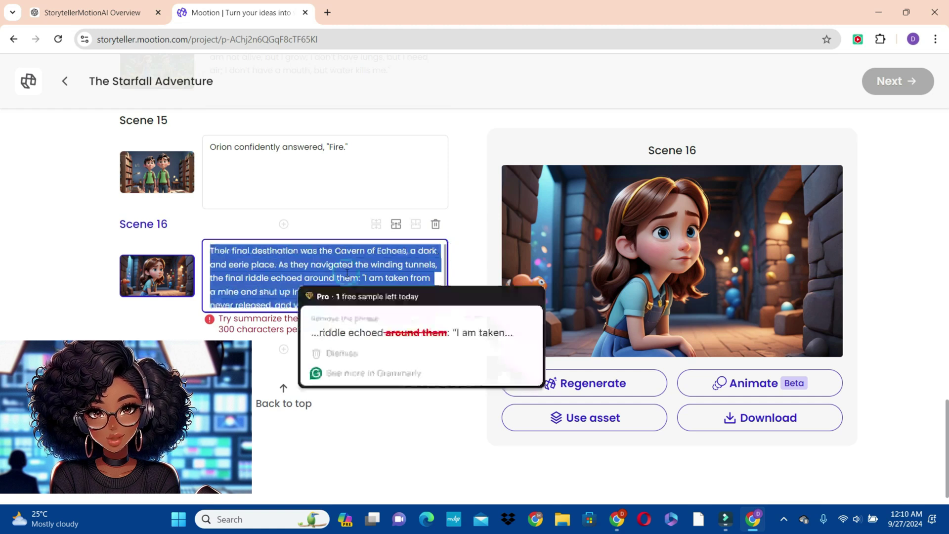
{"action": "left_click", "coordinate": [117, 5]}
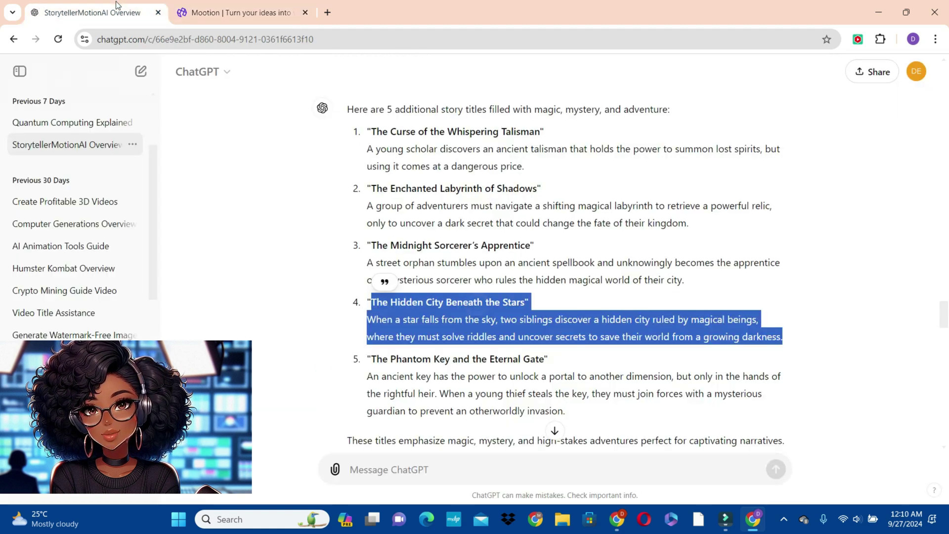
{"action": "left_click", "coordinate": [404, 470]}
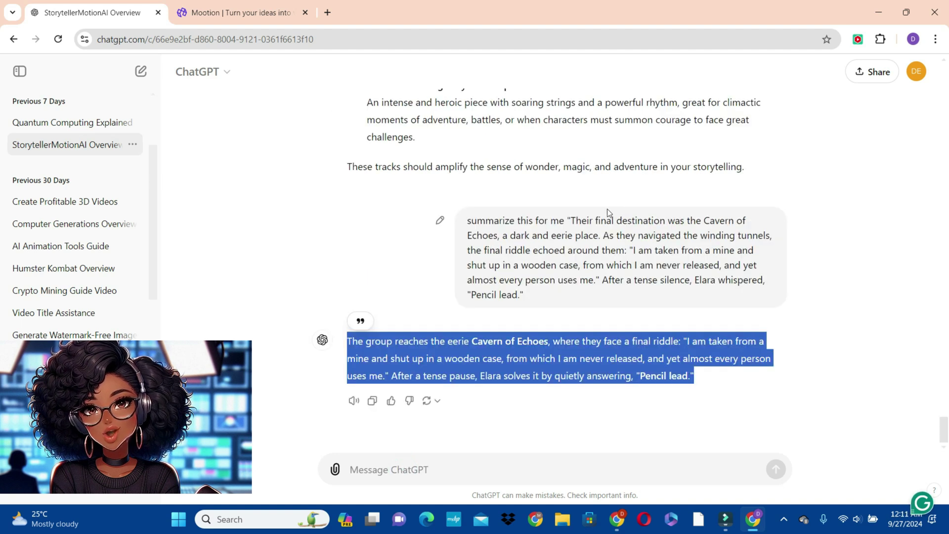
{"action": "left_click", "coordinate": [240, 12]}
{"action": "key", "text": "BackSpace"}
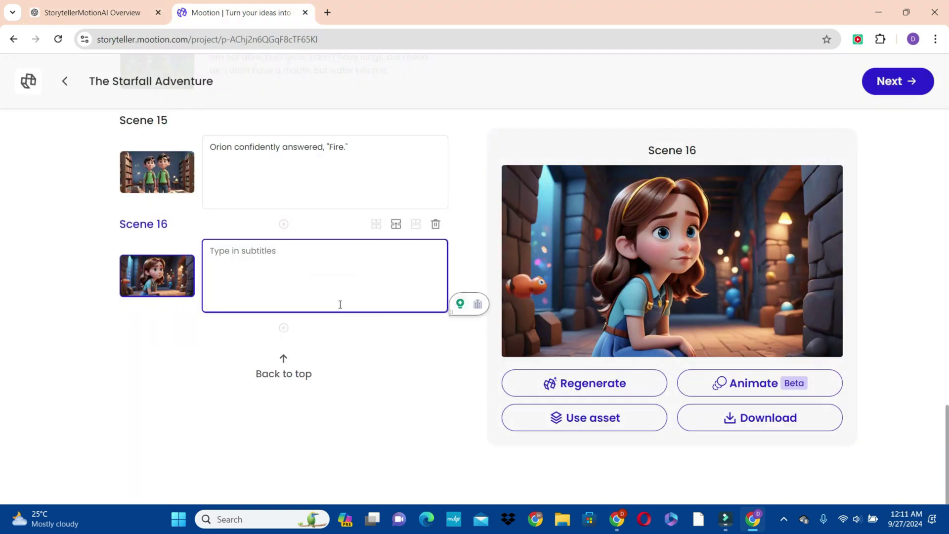
{"action": "key", "text": "ctrl+v"}
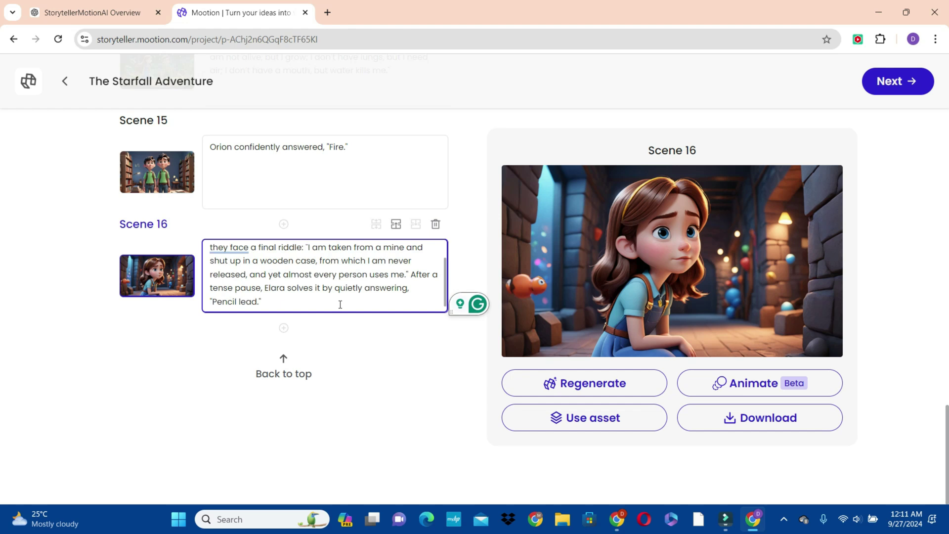
{"action": "left_click_drag", "start_coordinate": [341, 304], "coordinate": [444, 243]}
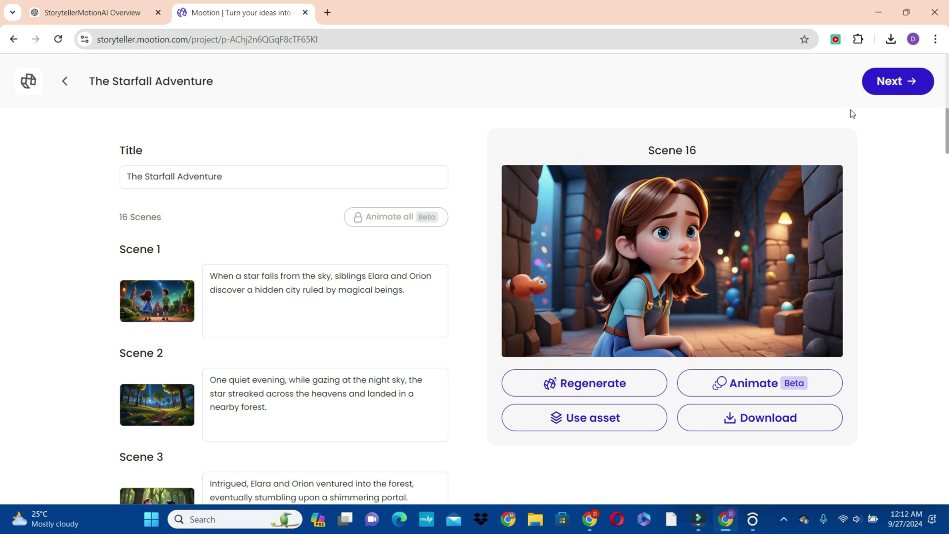
Keep the red title style and switch subtitles to the purple-accented style
{"action": "left_click", "coordinate": [888, 80]}
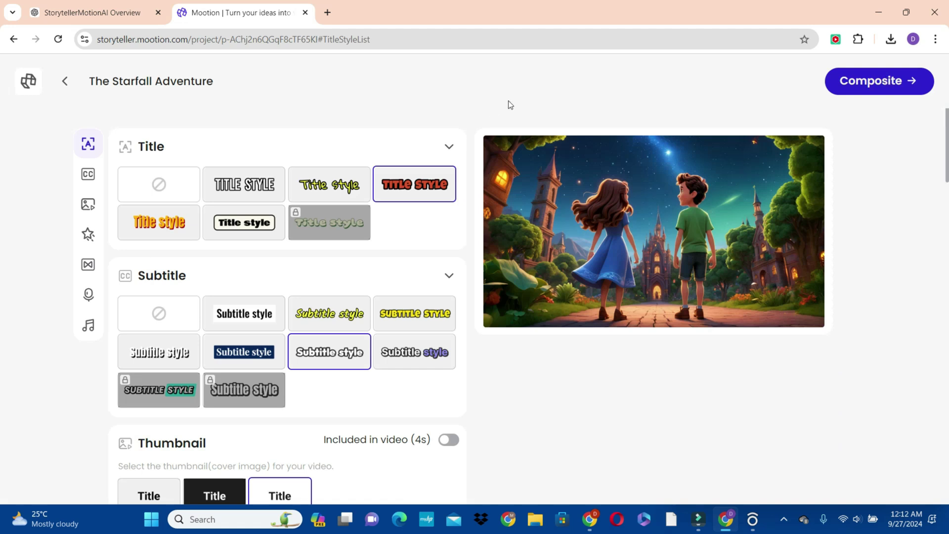
{"action": "scroll", "coordinate": [1, 157], "scroll_direction": "down", "scroll_amount": 1}
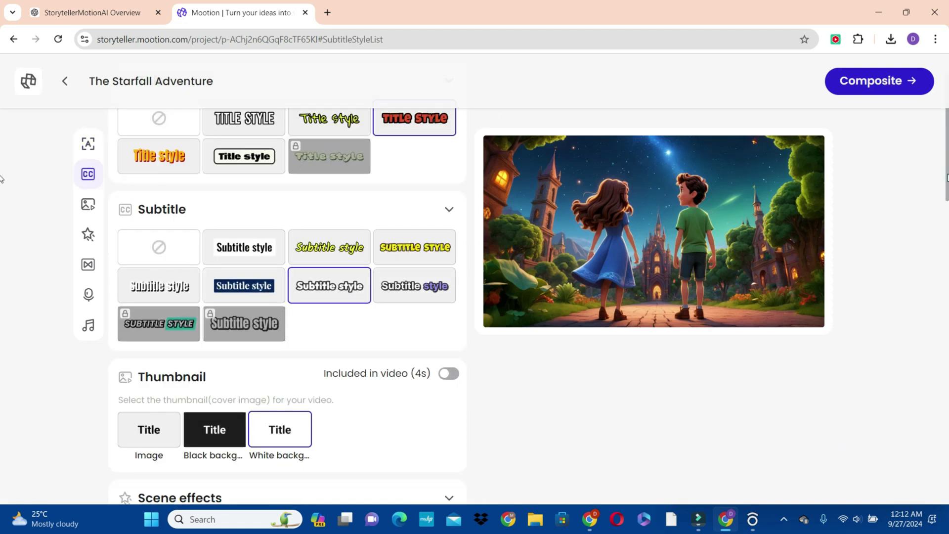
{"action": "scroll", "coordinate": [1, 178], "scroll_direction": "up", "scroll_amount": 1}
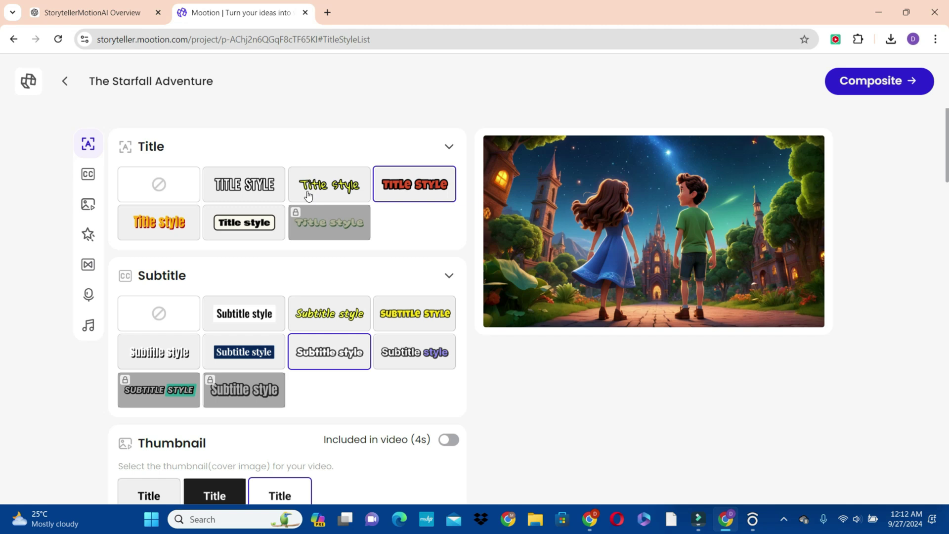
{"action": "left_click", "coordinate": [389, 185]}
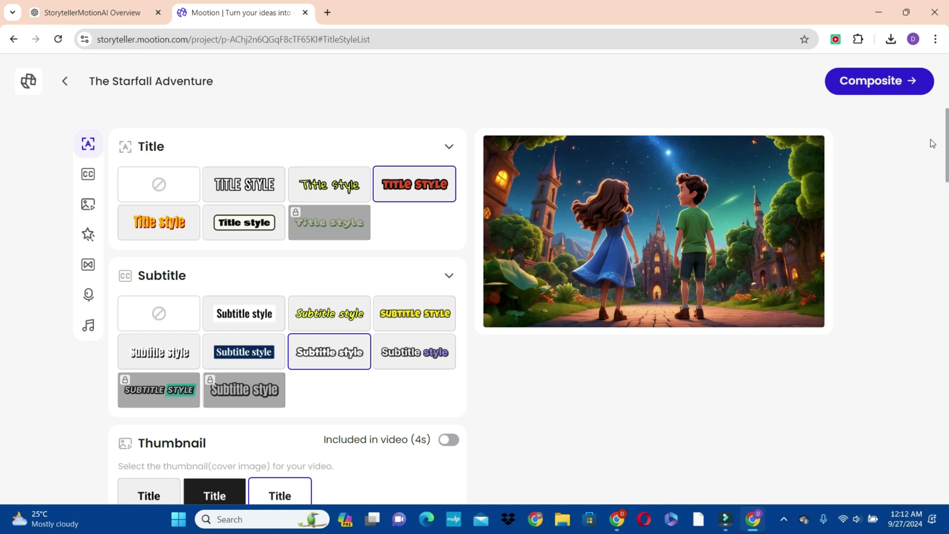
{"action": "scroll", "coordinate": [1, 164], "scroll_direction": "down", "scroll_amount": 2}
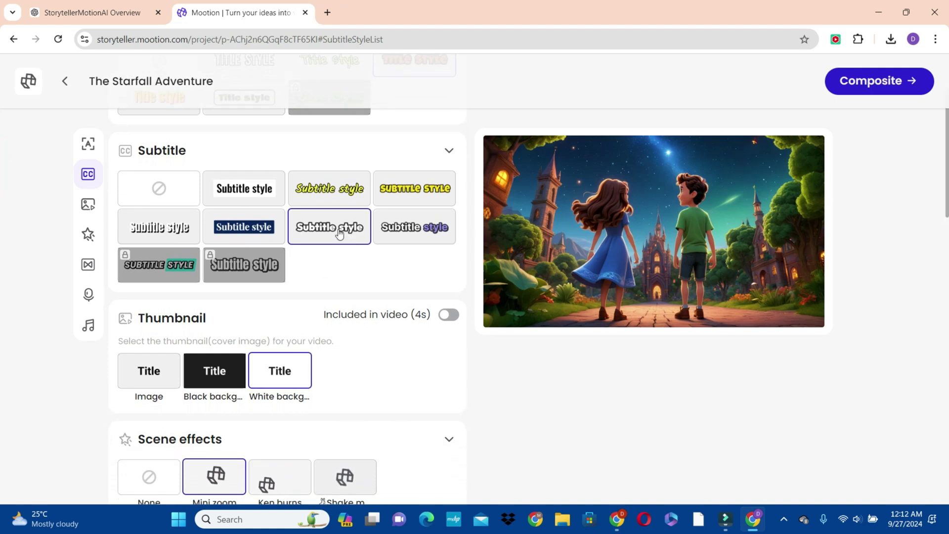
{"action": "left_click", "coordinate": [427, 224]}
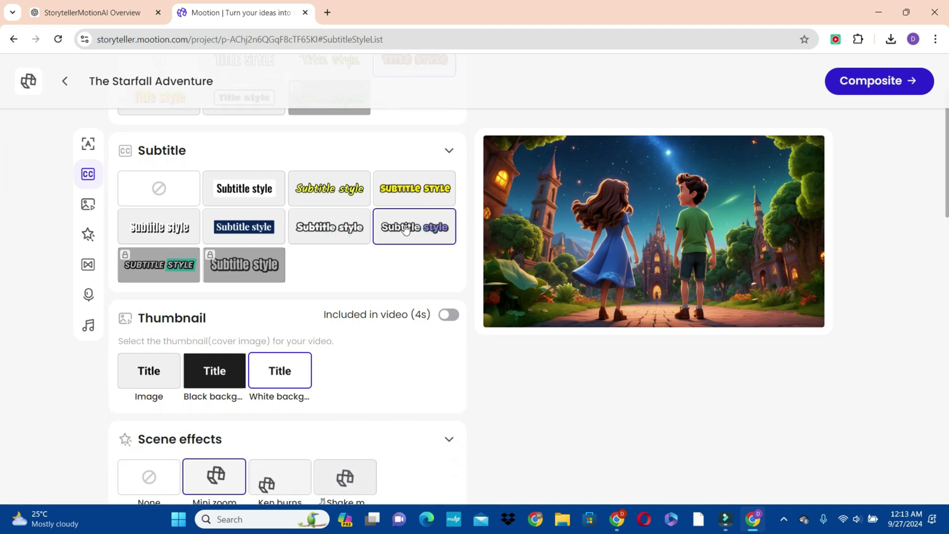
Use the scene image as the thumbnail and apply the Mini zoom scene effect
{"action": "scroll", "coordinate": [2, 217], "scroll_direction": "down", "scroll_amount": 1}
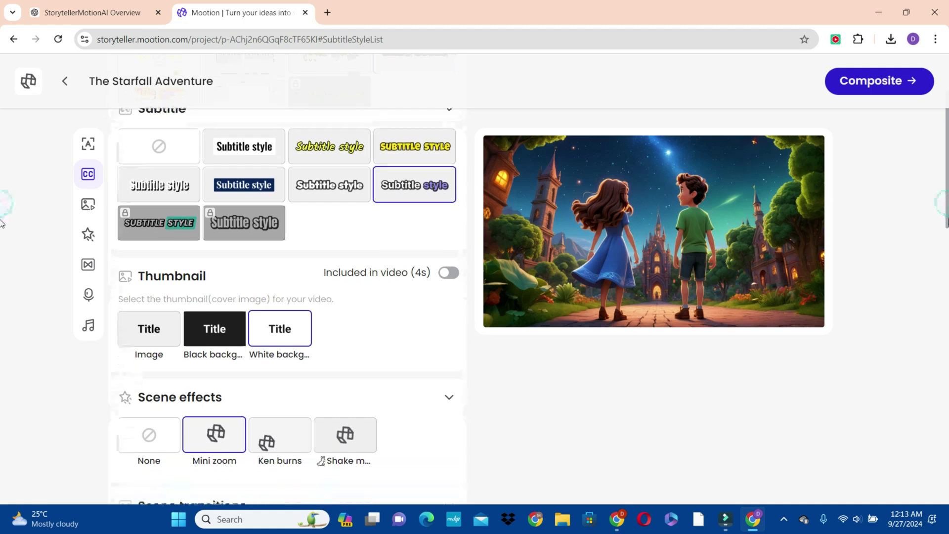
{"action": "scroll", "coordinate": [2, 223], "scroll_direction": "down", "scroll_amount": 3}
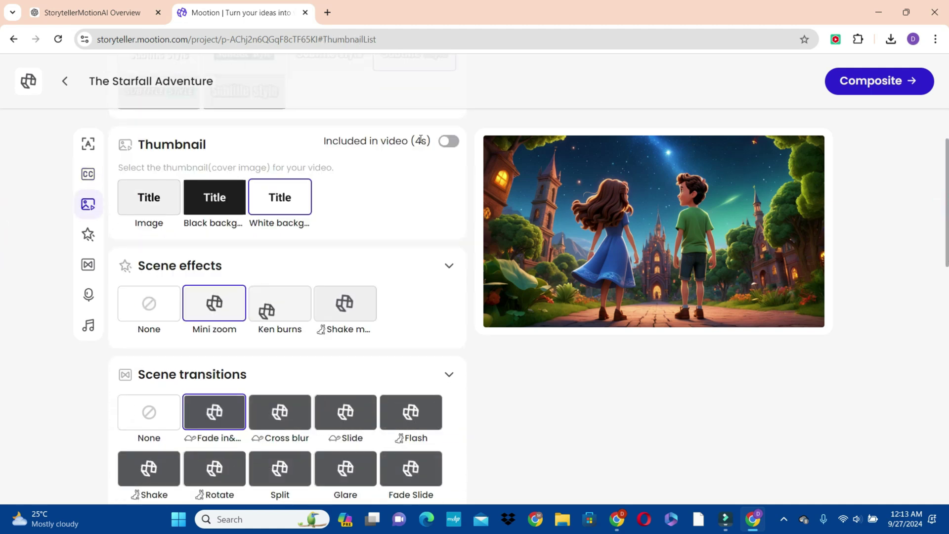
{"action": "left_click", "coordinate": [294, 194]}
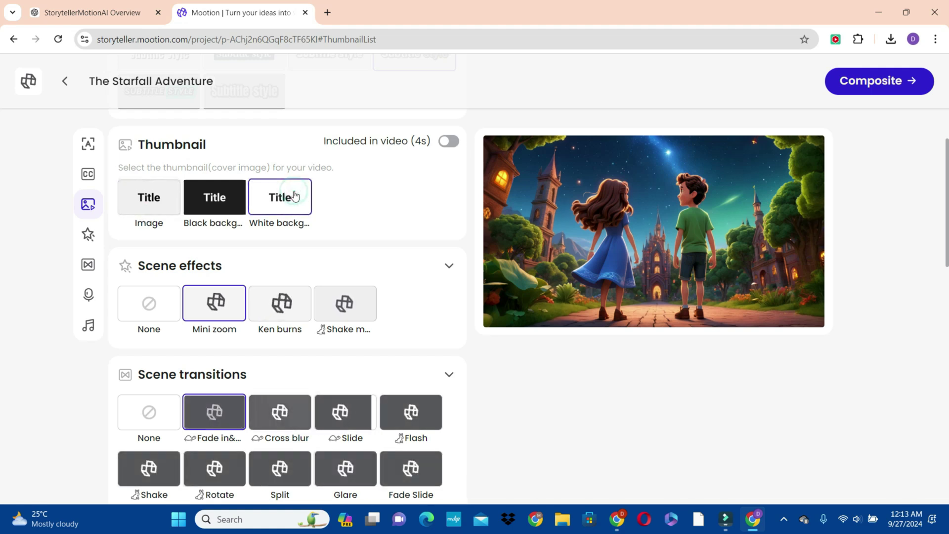
{"action": "left_click", "coordinate": [213, 195]}
{"action": "left_click", "coordinate": [154, 196]}
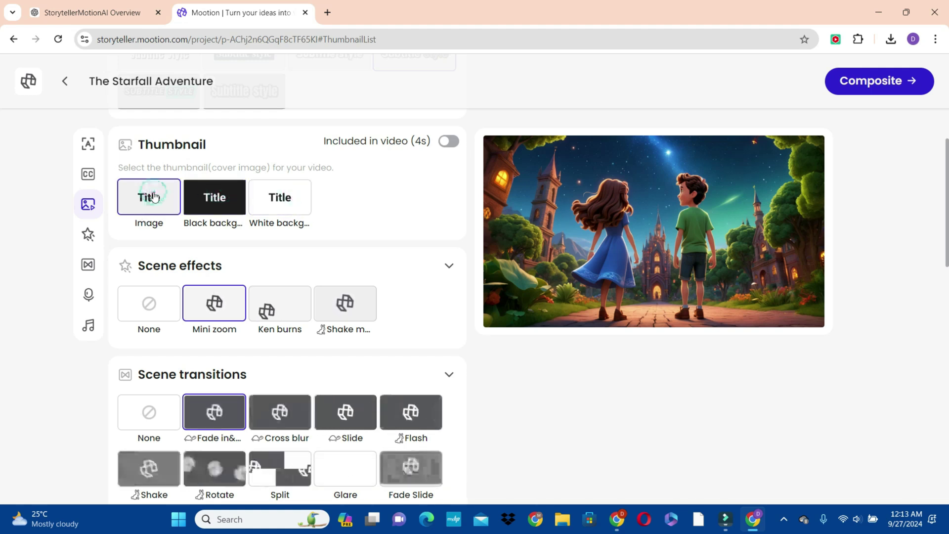
{"action": "scroll", "coordinate": [345, 236], "scroll_direction": "down", "scroll_amount": 2}
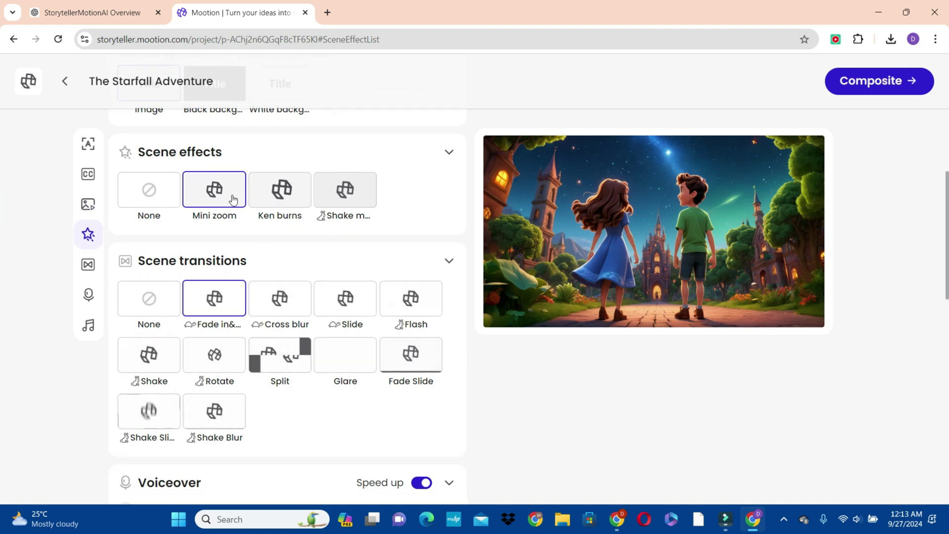
{"action": "left_click", "coordinate": [209, 198]}
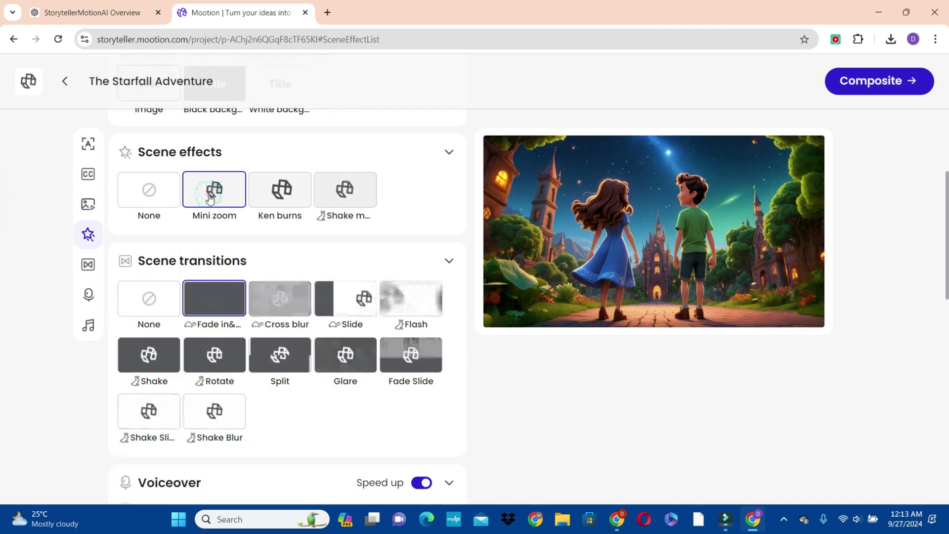
{"action": "scroll", "coordinate": [347, 207], "scroll_direction": "down", "scroll_amount": 2}
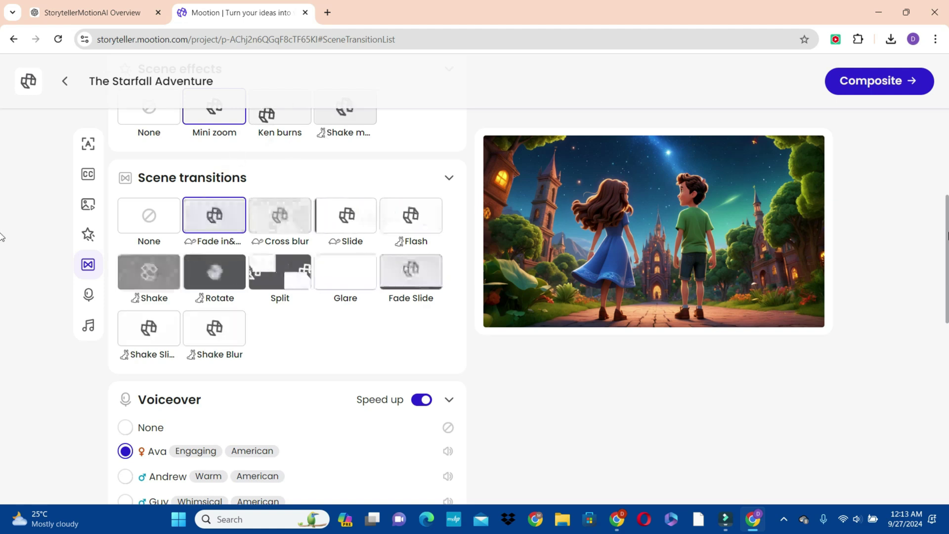
Preview Ava's voice sample and keep her as the voiceover
{"action": "scroll", "coordinate": [1, 236], "scroll_direction": "down", "scroll_amount": 3}
{"action": "scroll", "coordinate": [1, 284], "scroll_direction": "down", "scroll_amount": 1}
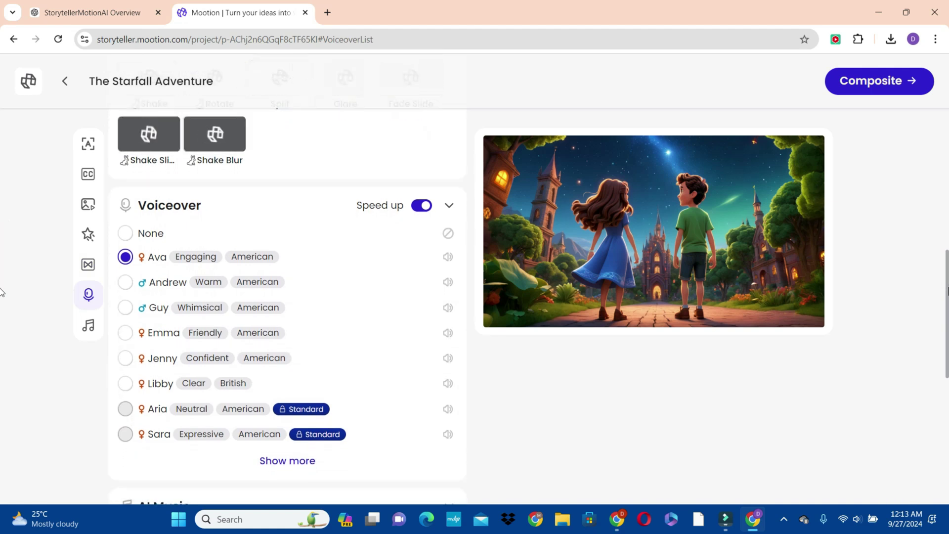
{"action": "scroll", "coordinate": [2, 297], "scroll_direction": "down", "scroll_amount": 2}
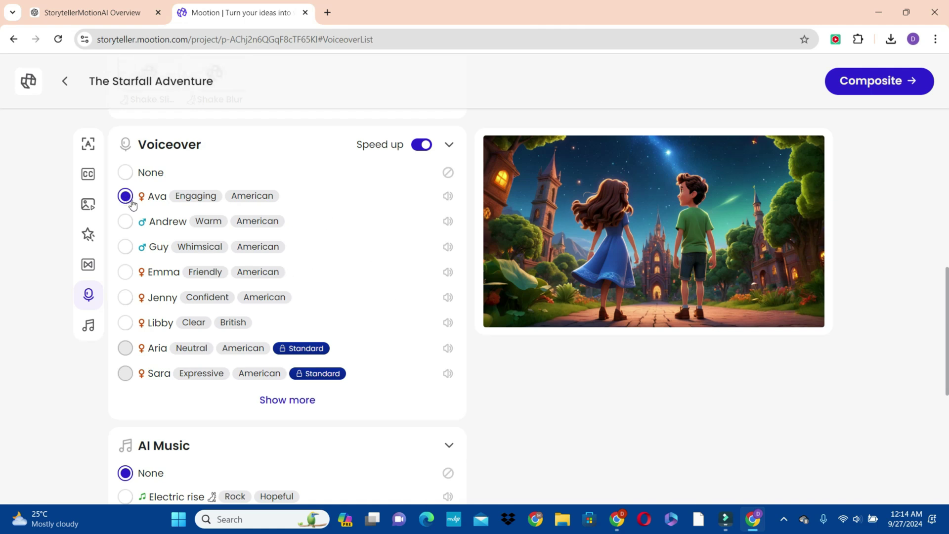
{"action": "left_click", "coordinate": [448, 197]}
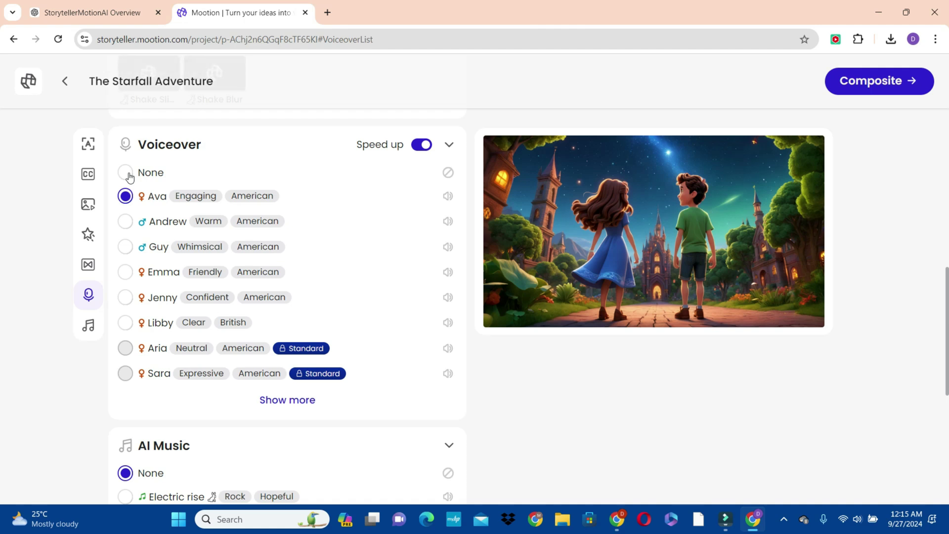
Leave AI Music unset and bring up the YouTube Studio window
{"action": "left_click_drag", "start_coordinate": [947, 259], "coordinate": [947, 344]}
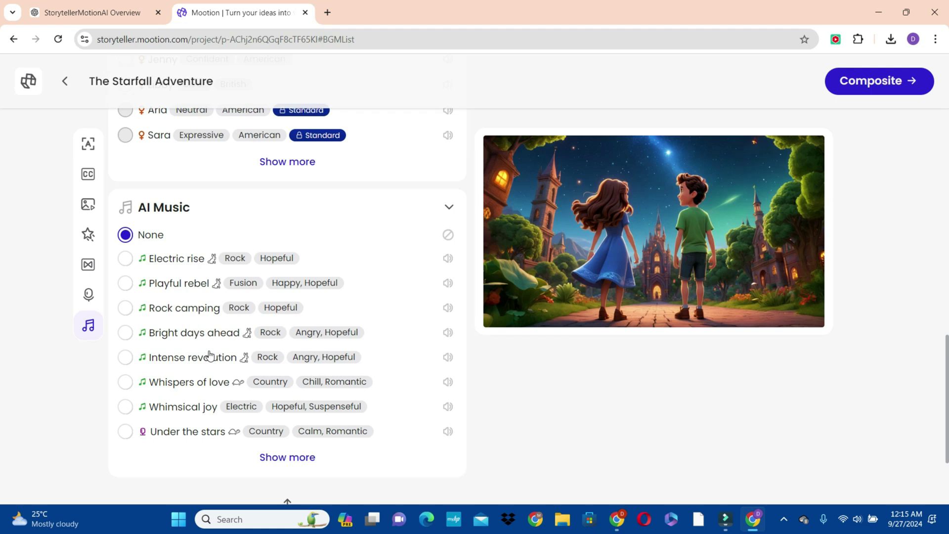
{"action": "left_click", "coordinate": [618, 520]}
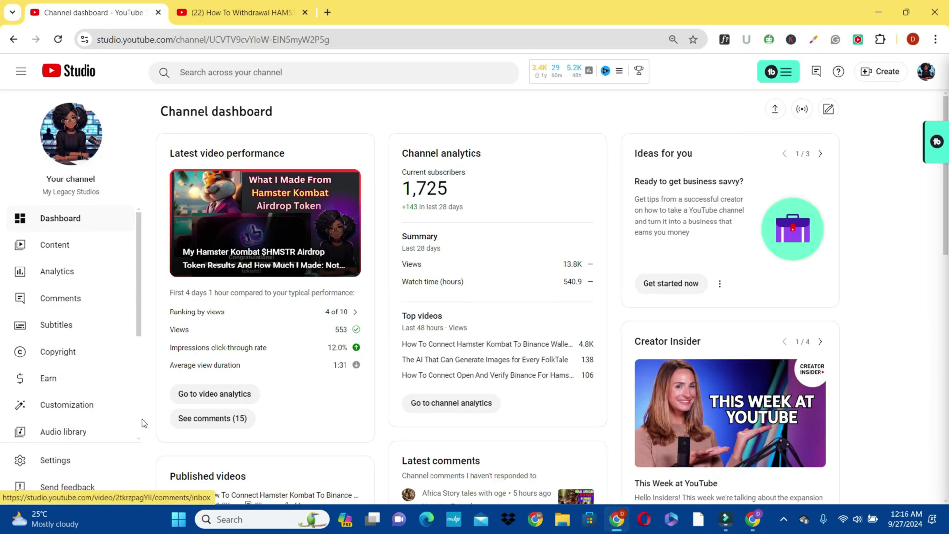
Open YouTube Studio's Audio library with a free-text Search filter, then minimize to reach ChatGPT
{"action": "left_click", "coordinate": [91, 434]}
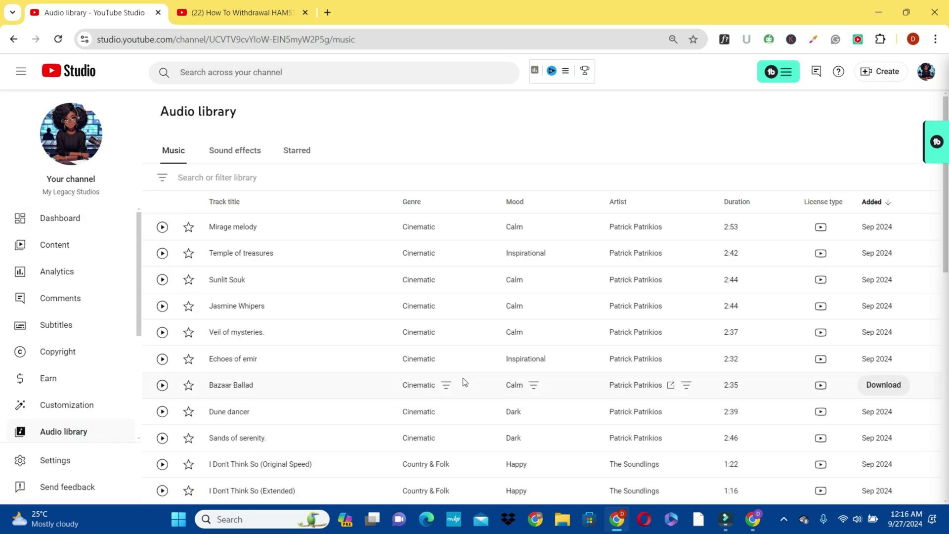
{"action": "left_click", "coordinate": [222, 178]}
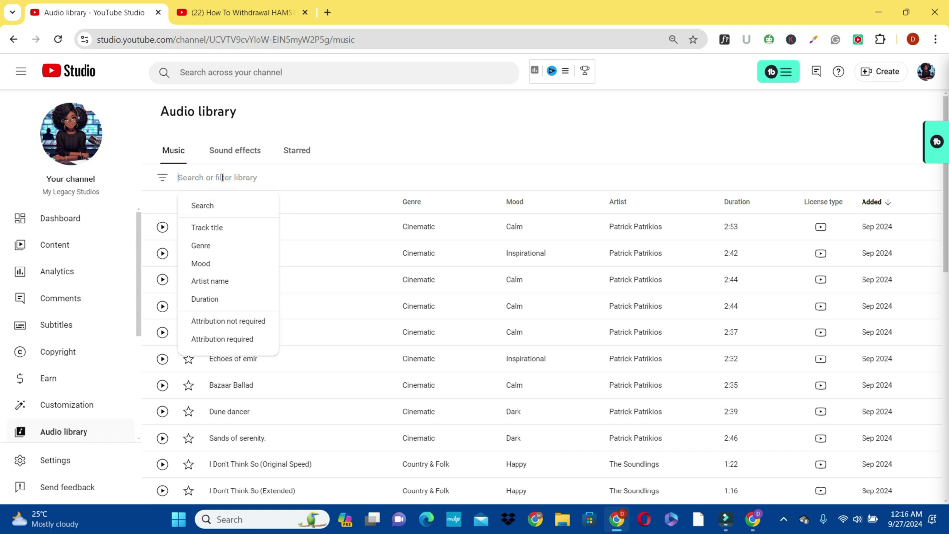
{"action": "left_click", "coordinate": [212, 207]}
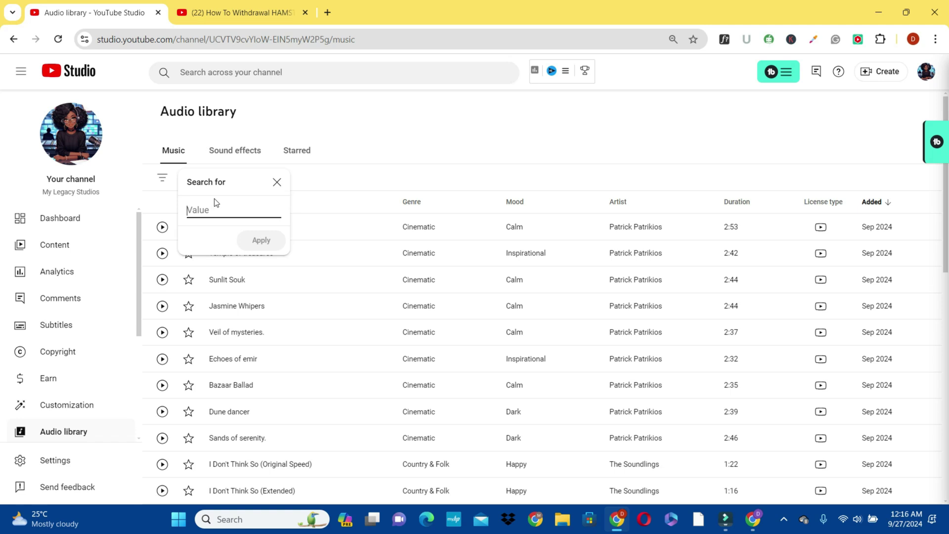
{"action": "left_click", "coordinate": [878, 12]}
Copy 'Fantasy Adventure' from ChatGPT's suggestions and paste it into the Audio library search value
{"action": "scroll", "coordinate": [551, 267], "scroll_direction": "up", "scroll_amount": 3}
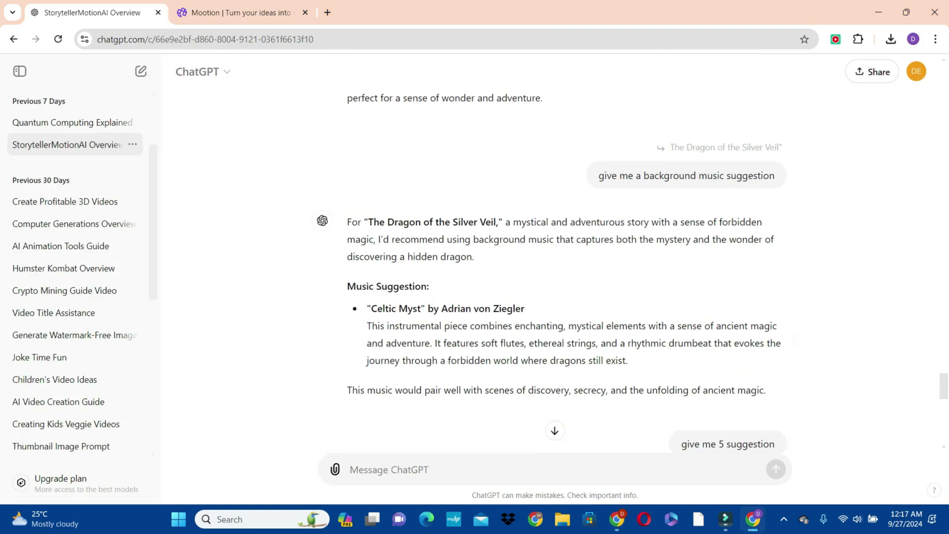
{"action": "scroll", "coordinate": [552, 267], "scroll_direction": "down", "scroll_amount": 5}
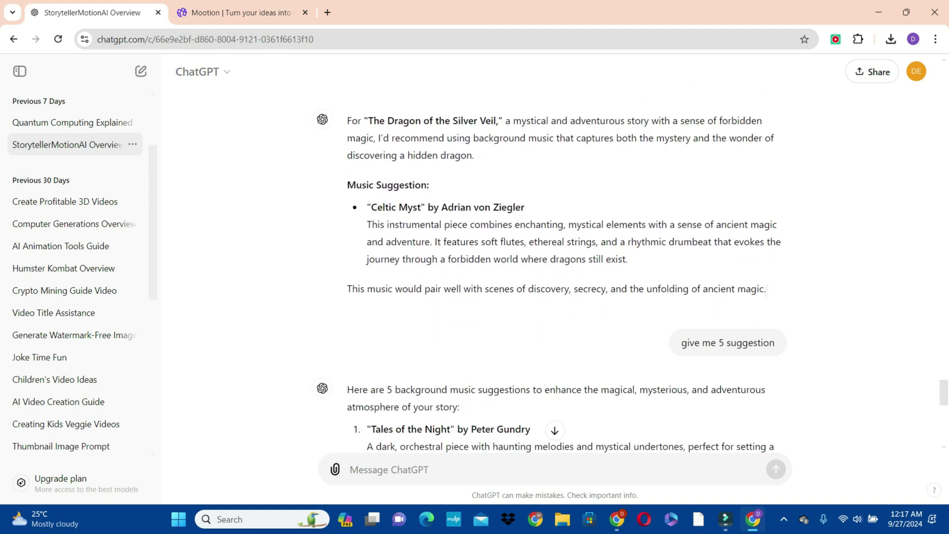
{"action": "scroll", "coordinate": [551, 267], "scroll_direction": "down", "scroll_amount": 1}
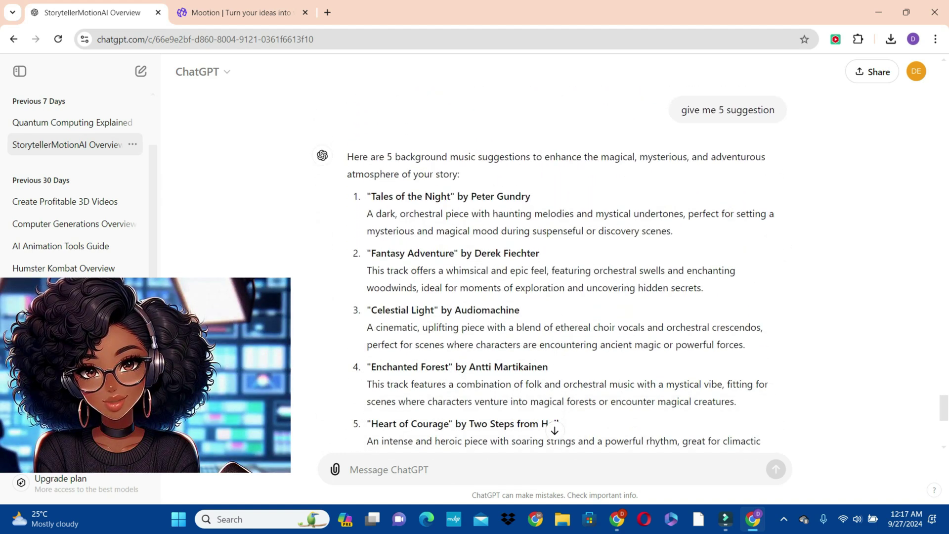
{"action": "scroll", "coordinate": [462, 234], "scroll_direction": "down", "scroll_amount": 1}
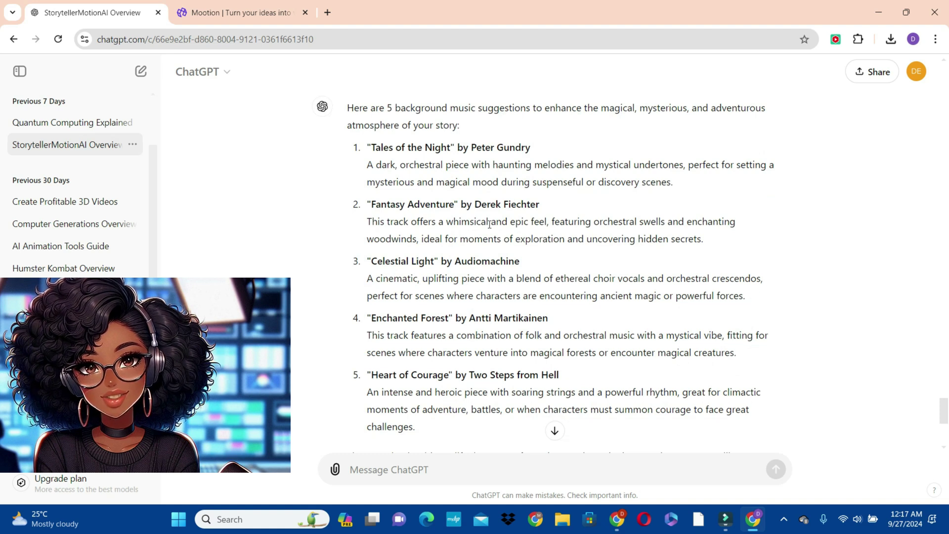
{"action": "left_click_drag", "start_coordinate": [456, 206], "coordinate": [372, 204]}
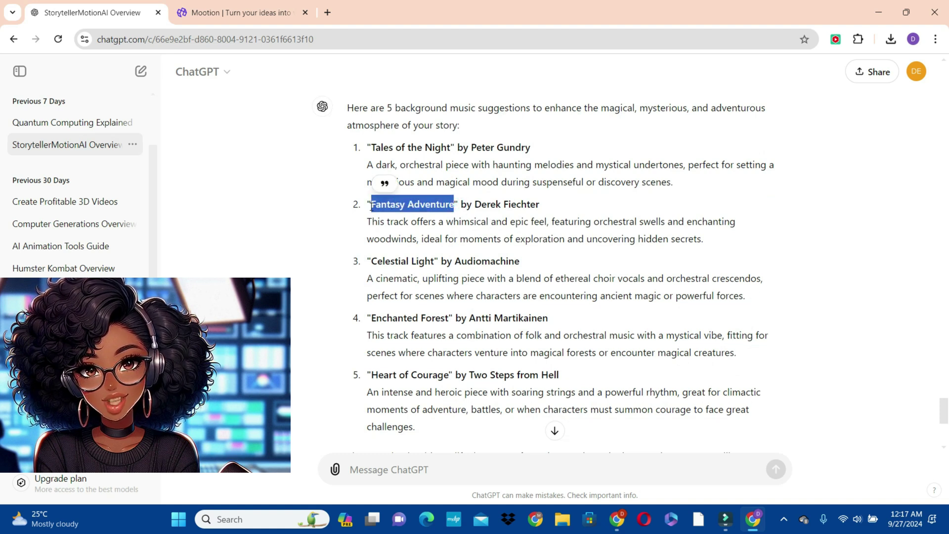
{"action": "right_click", "coordinate": [381, 204]}
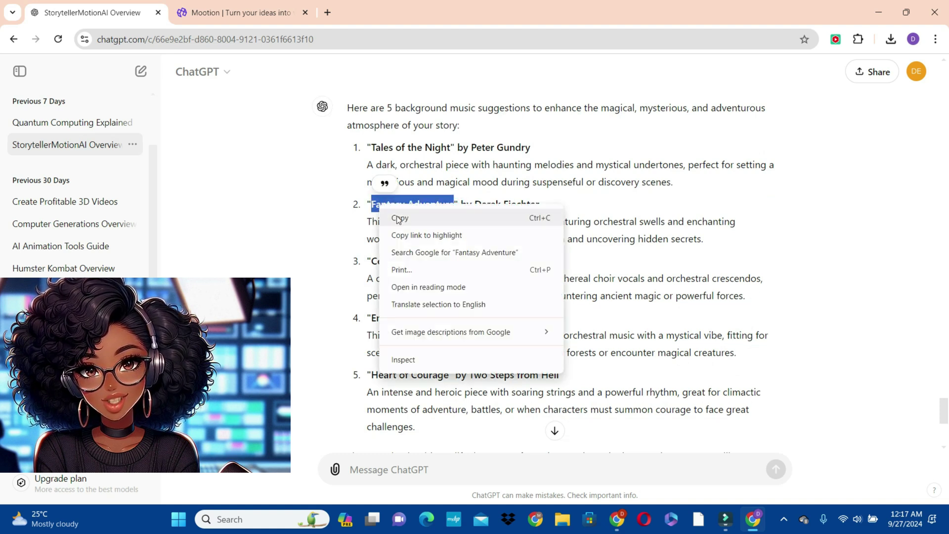
{"action": "left_click", "coordinate": [398, 216]}
{"action": "key", "text": "alt+Tab"}
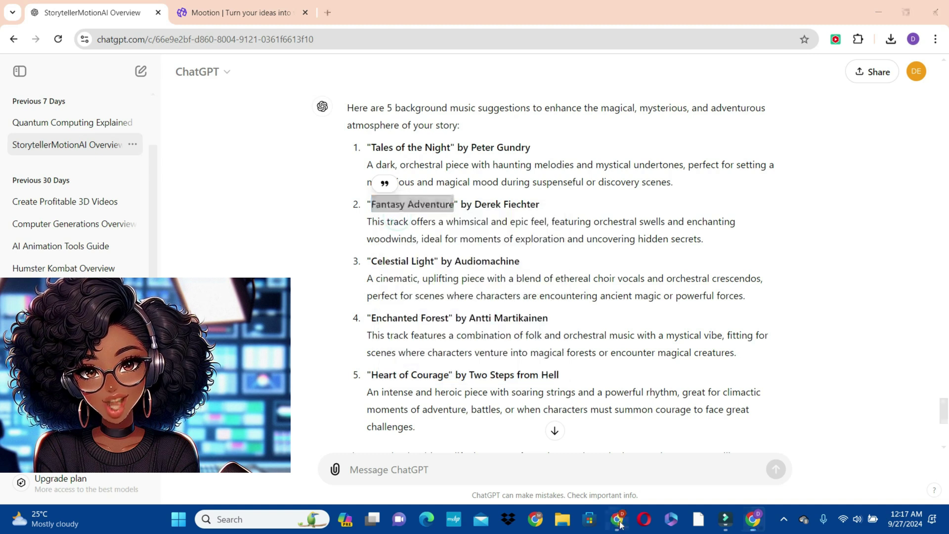
{"action": "key", "text": "ctrl+v"}
Apply the Fantasy Adventure search and preview Sunn Forest, Always Be My Unicorn and Saving the World
{"action": "left_click", "coordinate": [262, 241]}
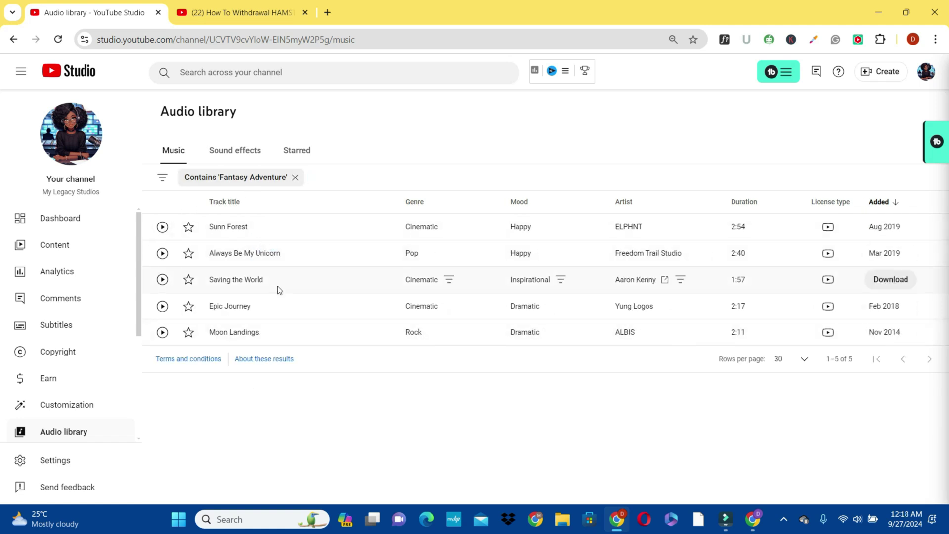
{"action": "left_click", "coordinate": [163, 229]}
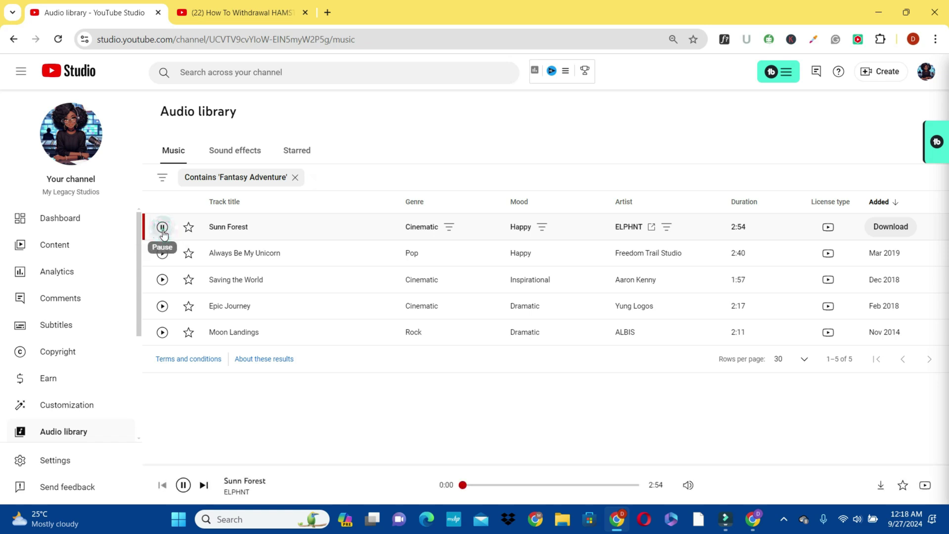
{"action": "left_click", "coordinate": [162, 227]}
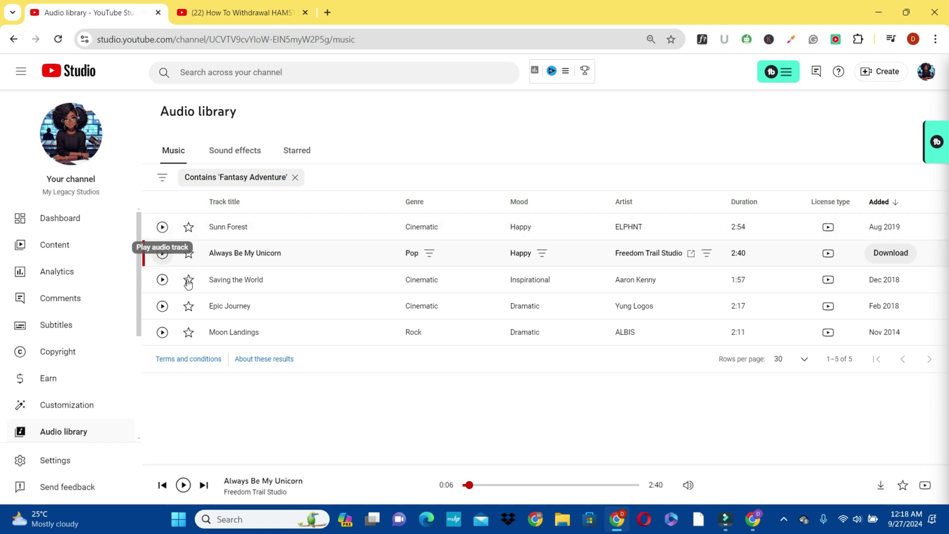
{"action": "left_click", "coordinate": [163, 280]}
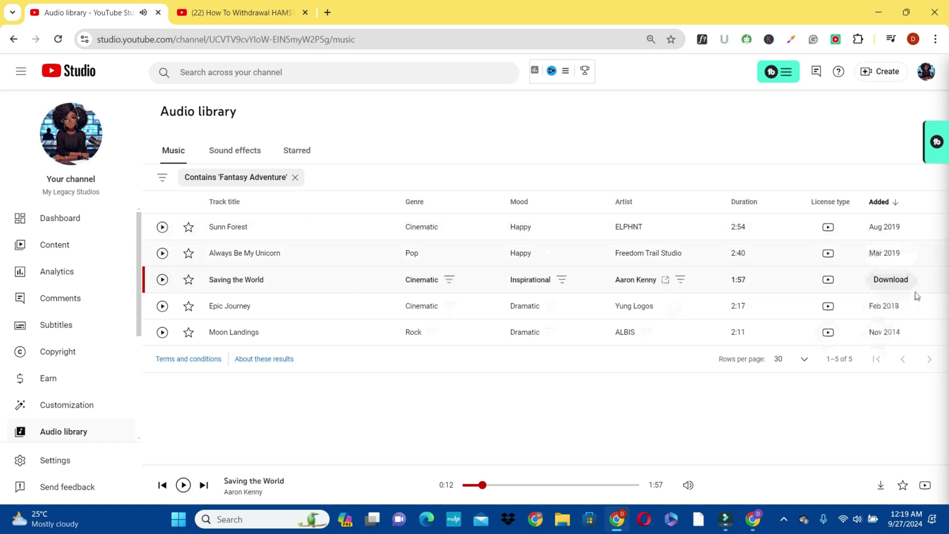
Download the track Saving the World and return to the Mootion window
{"action": "left_click", "coordinate": [893, 280]}
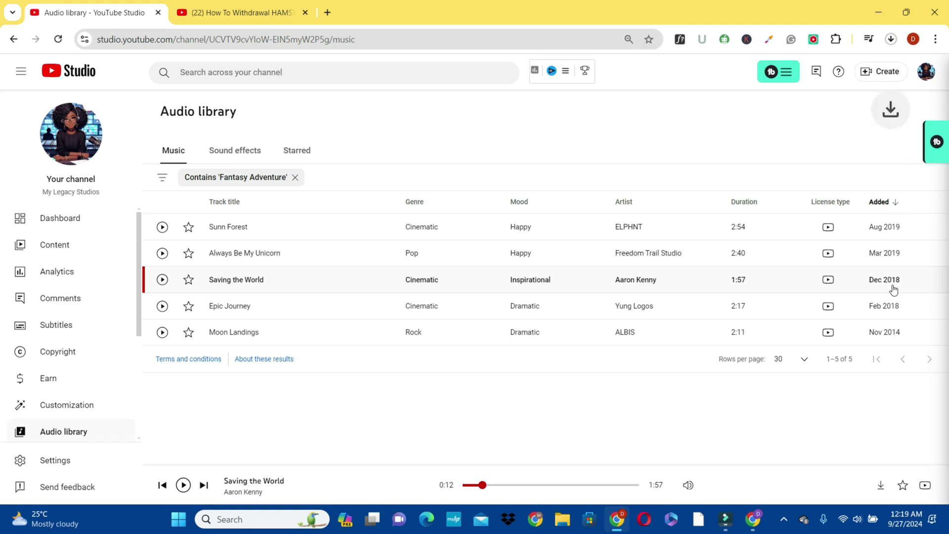
{"action": "mouse_move", "coordinate": [753, 519]}
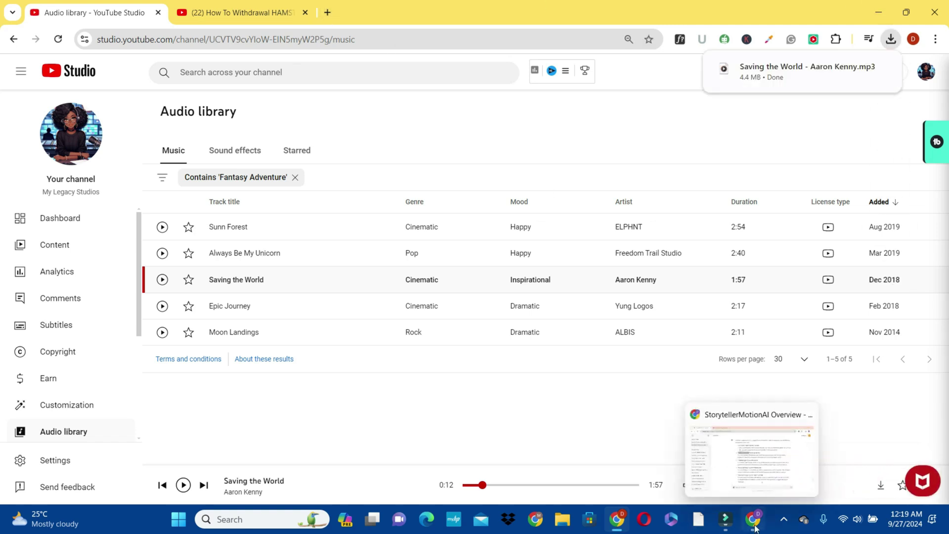
{"action": "left_click", "coordinate": [754, 450]}
Composite The Starfall Adventure into a 126.9-second, 1920x1080 video
{"action": "scroll", "coordinate": [1, 165], "scroll_direction": "down", "scroll_amount": 20}
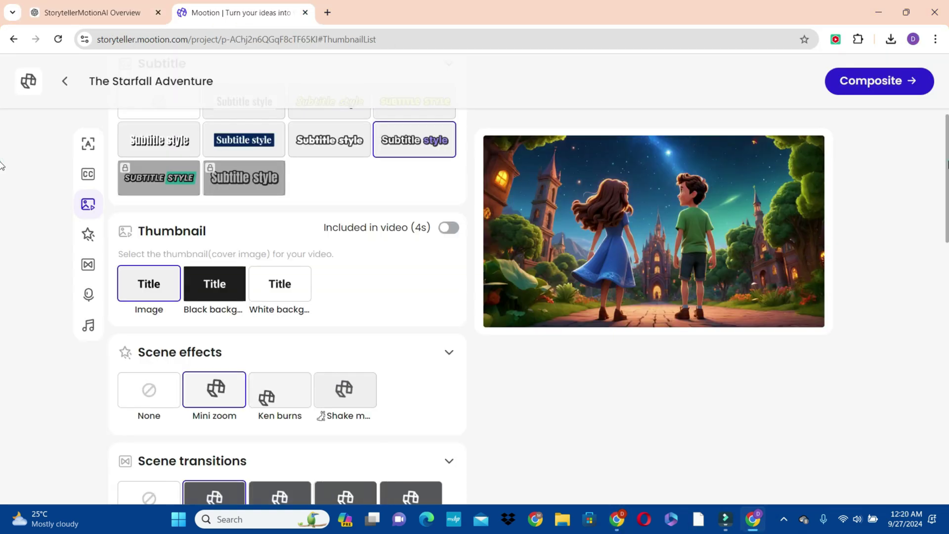
{"action": "scroll", "coordinate": [1, 416], "scroll_direction": "up", "scroll_amount": 12}
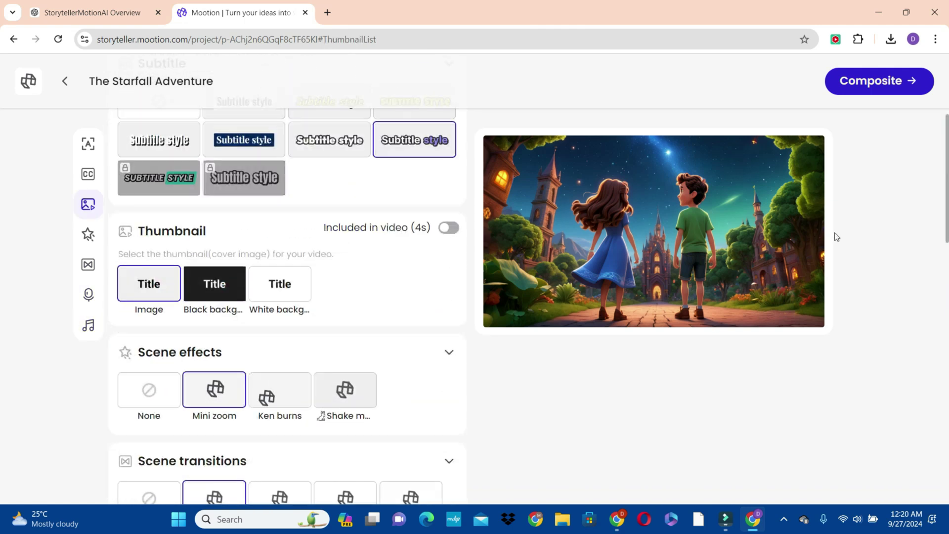
{"action": "left_click", "coordinate": [864, 89]}
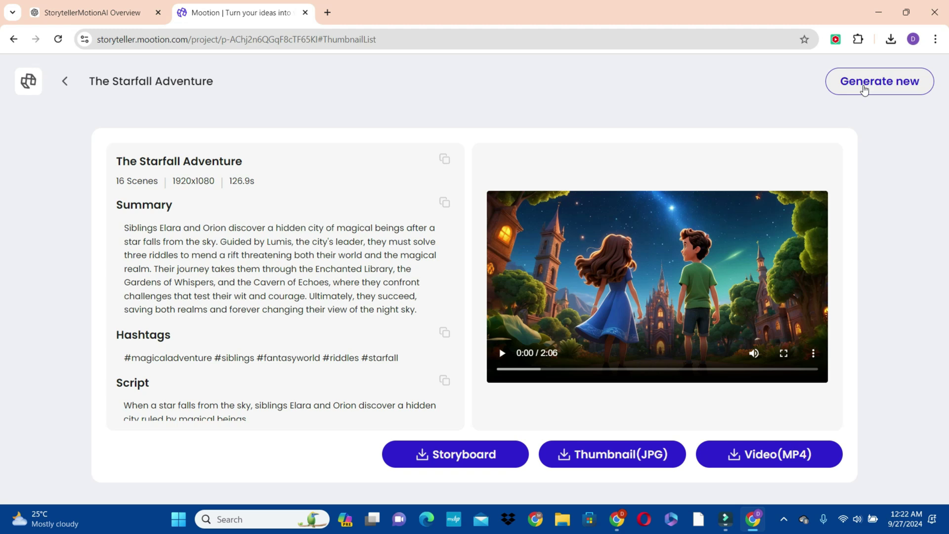
Play the finished video preview and download its storyboard and the MP4
{"action": "left_click", "coordinate": [501, 352]}
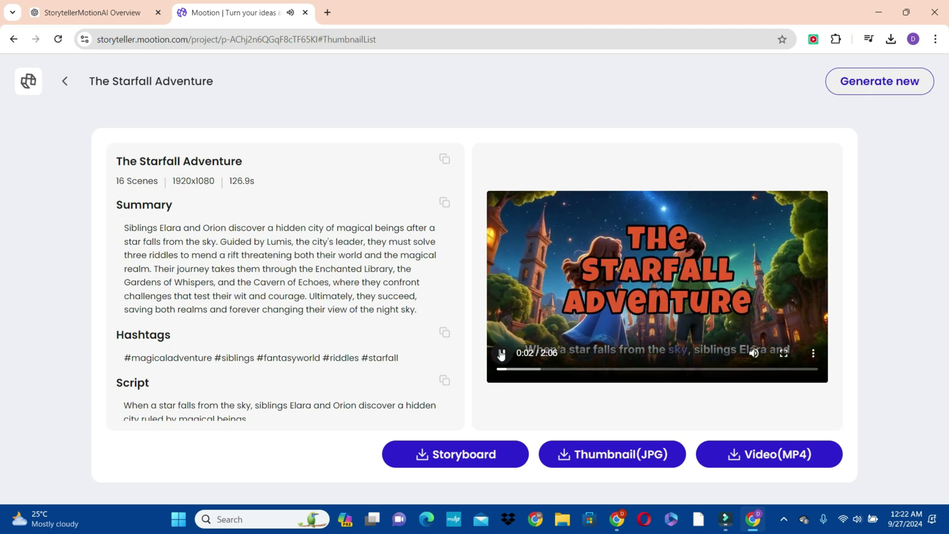
{"action": "left_click", "coordinate": [454, 458]}
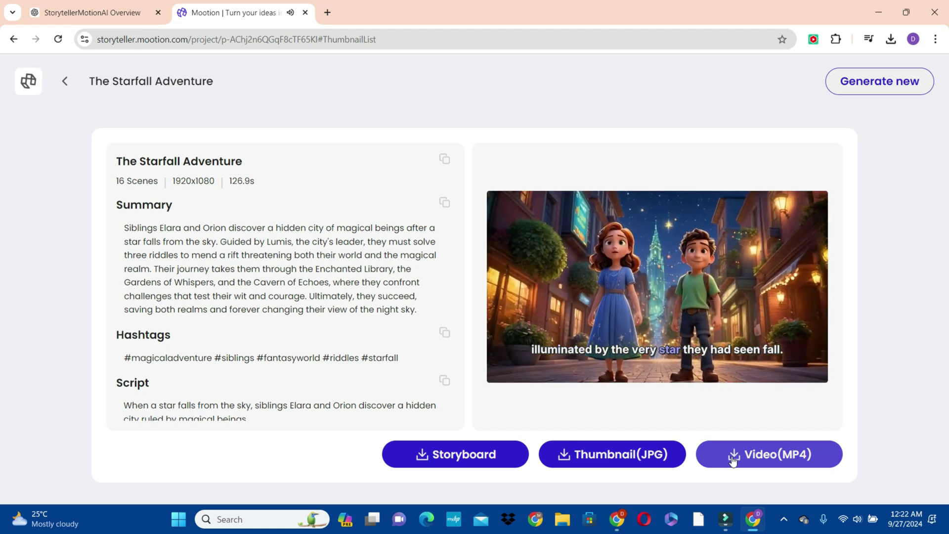
{"action": "left_click", "coordinate": [733, 459]}
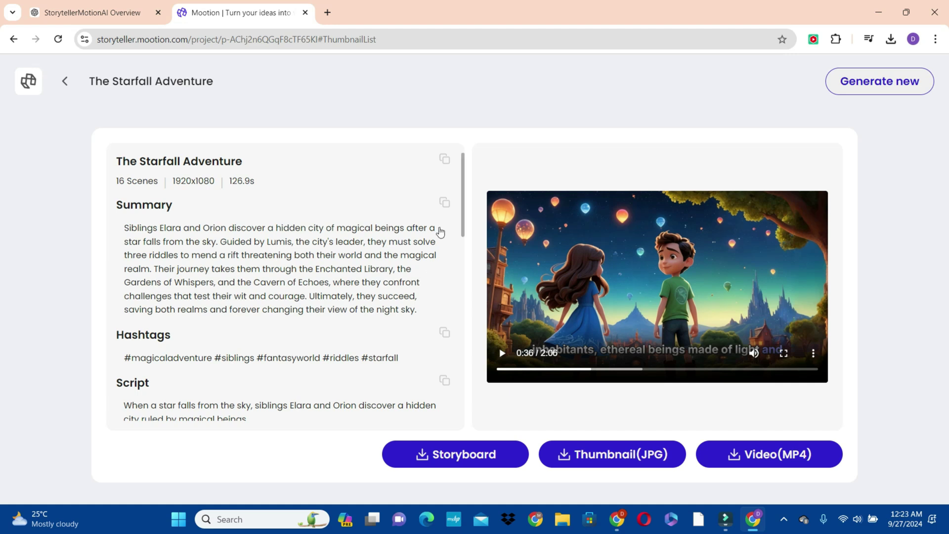
Minimize the browser to reveal the Filmora storyteller motion project
{"action": "left_click_drag", "start_coordinate": [464, 226], "coordinate": [497, 428]}
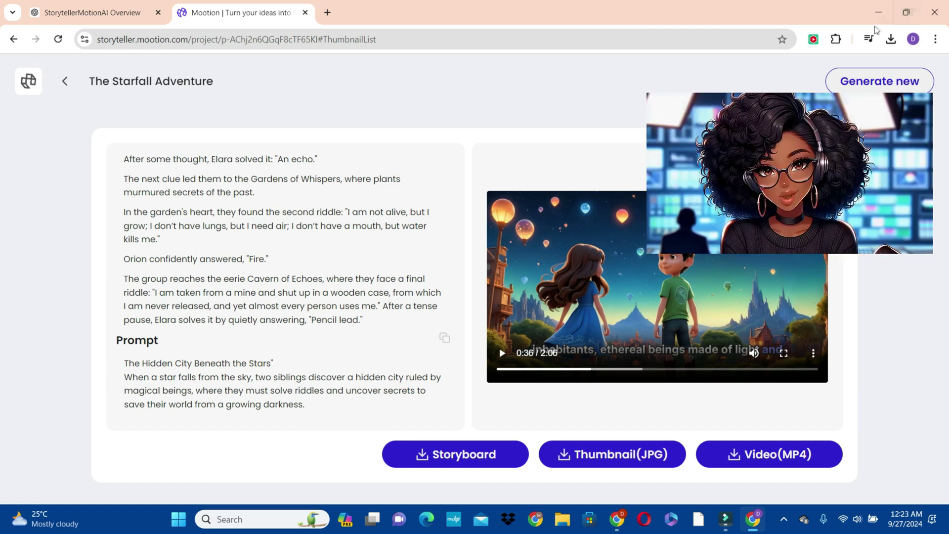
{"action": "left_click", "coordinate": [879, 12]}
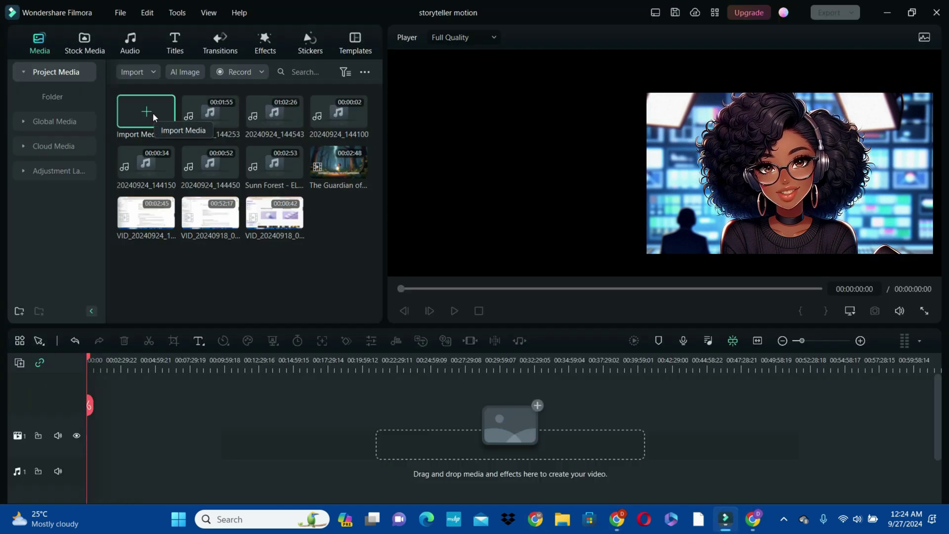
Import The Starfall Adventure and Saving the World from Downloads, adding the video to the timeline
{"action": "left_click", "coordinate": [153, 113]}
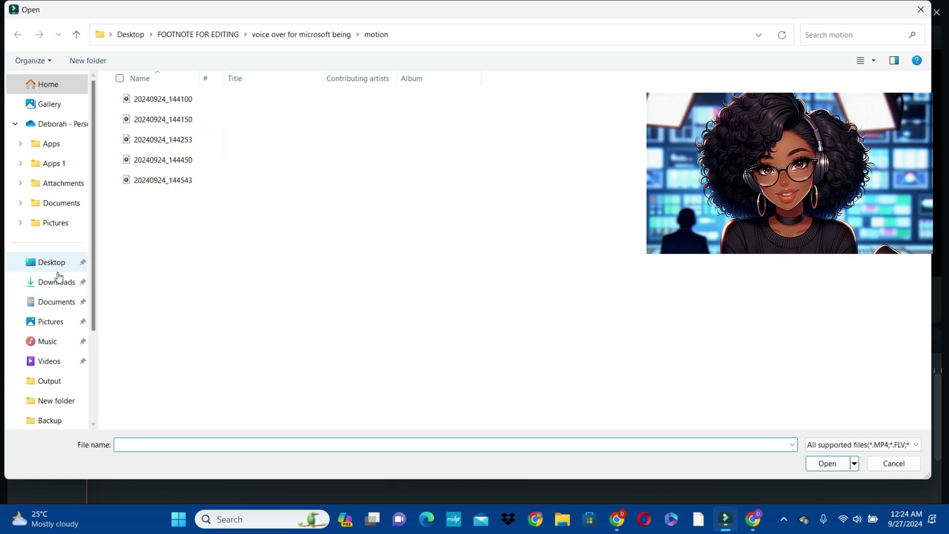
{"action": "left_click", "coordinate": [56, 281]}
{"action": "left_click", "coordinate": [81, 139]}
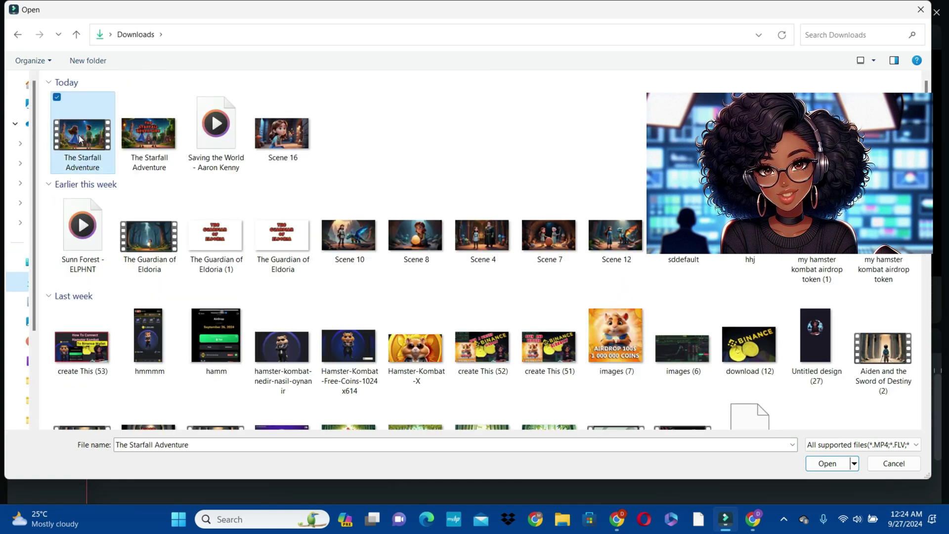
{"action": "left_click", "coordinate": [213, 138]}
{"action": "left_click", "coordinate": [829, 465]}
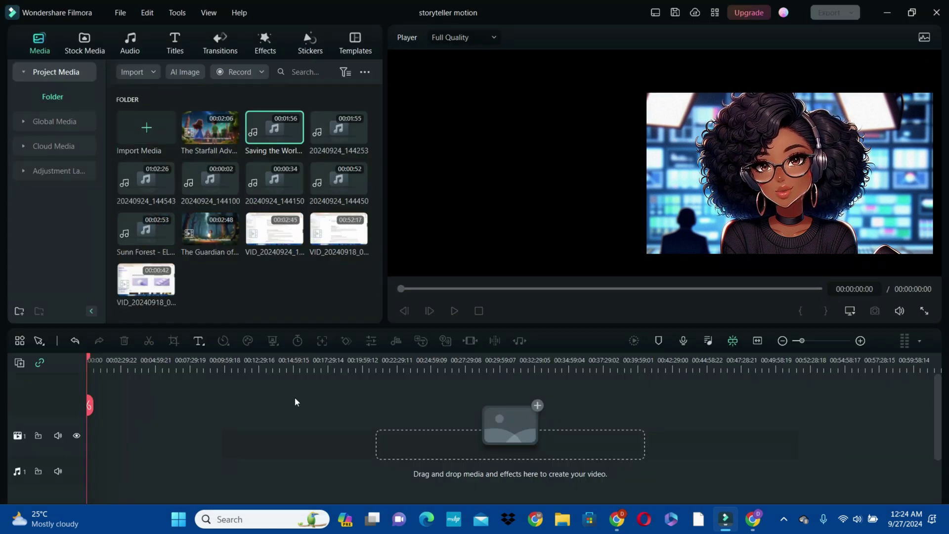
{"action": "left_click", "coordinate": [229, 135]}
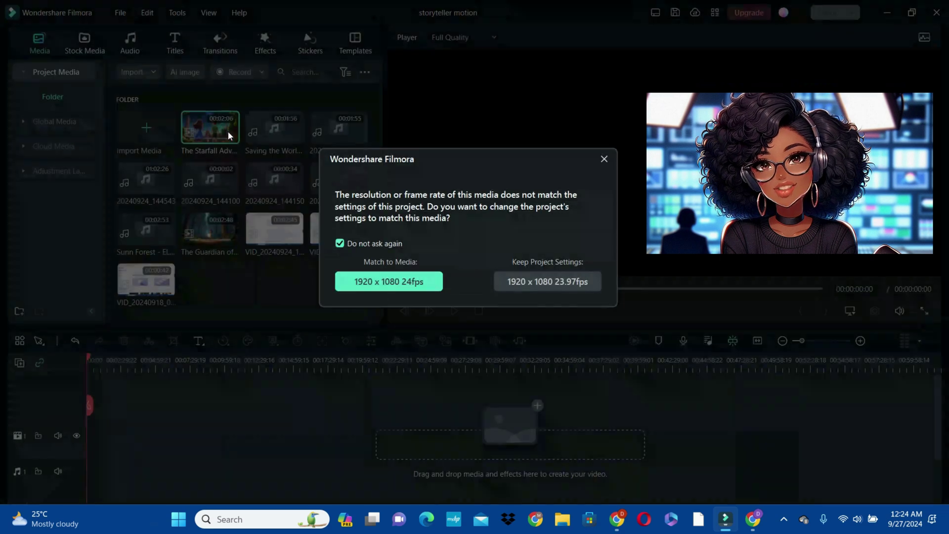
Fit The Starfall Adventure on the timeline and add Saving the World to the audio track beneath
{"action": "left_click", "coordinate": [599, 164]}
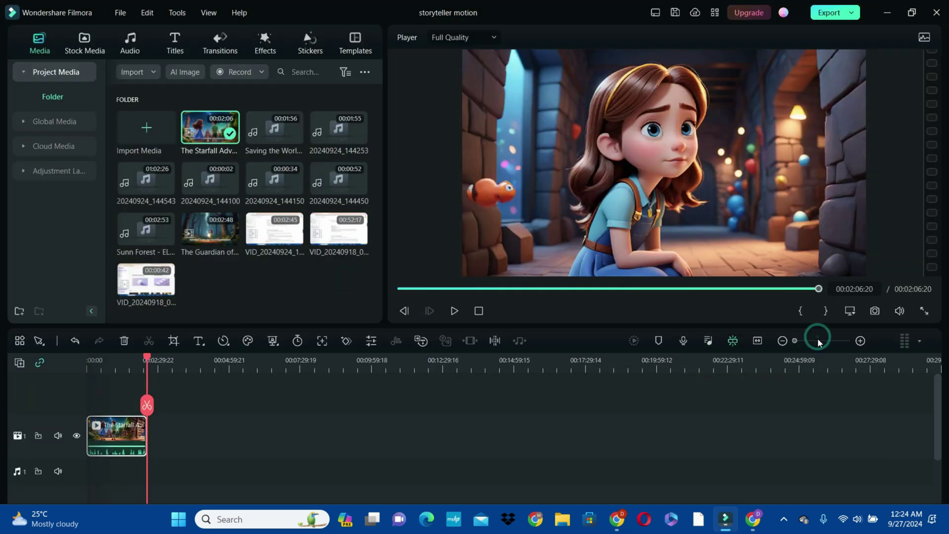
{"action": "left_click", "coordinate": [823, 341]}
{"action": "left_click", "coordinate": [399, 290]}
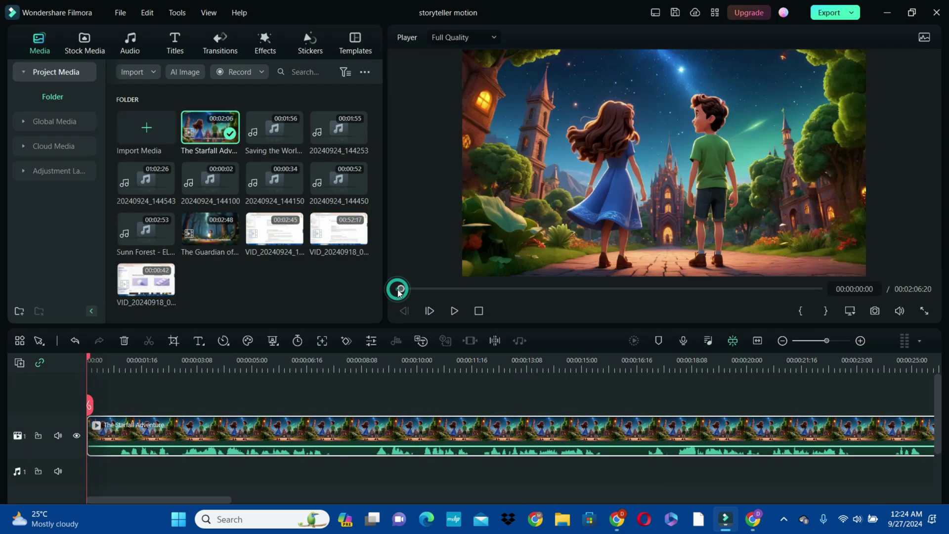
{"action": "mouse_move", "coordinate": [293, 137]}
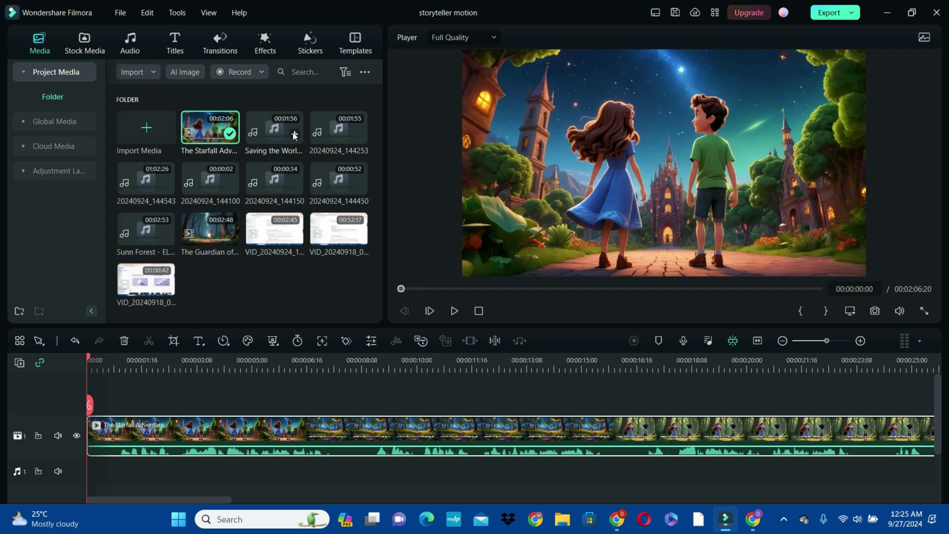
{"action": "left_click", "coordinate": [296, 135]}
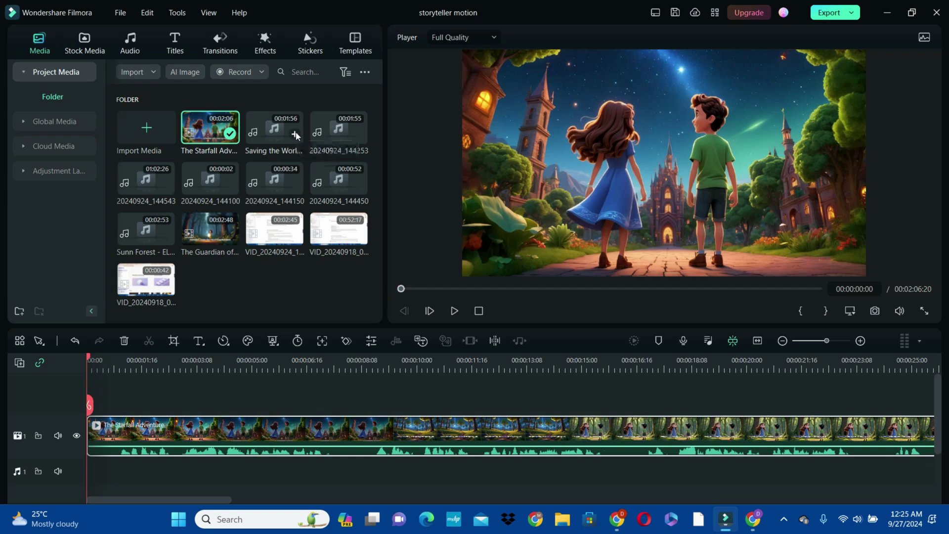
{"action": "left_click", "coordinate": [406, 291]}
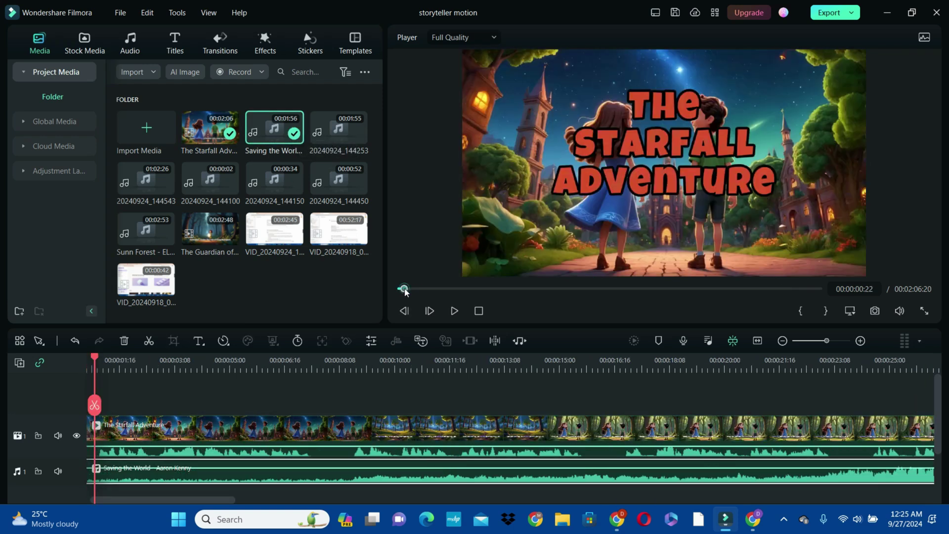
Set the Saving the World clip's volume to -8.93 dB in its audio properties
{"action": "right_click", "coordinate": [357, 474]}
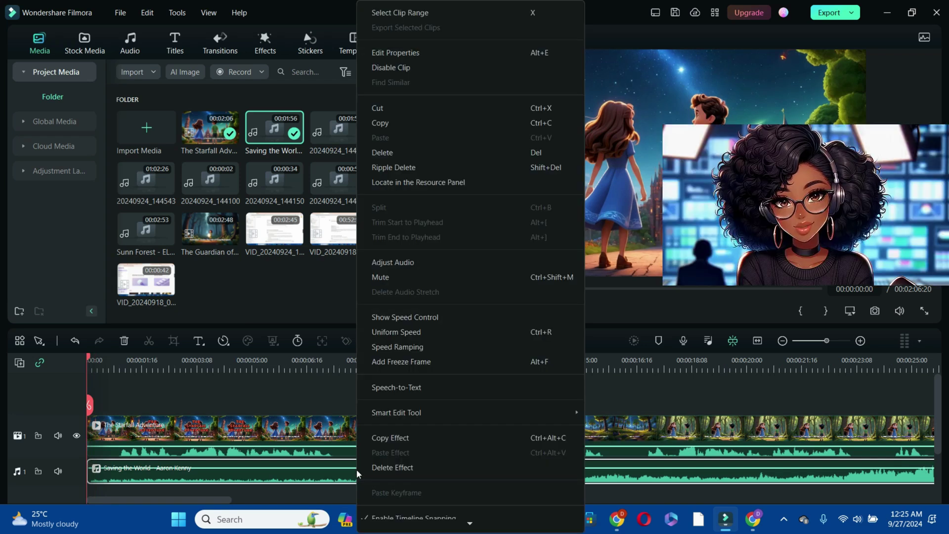
{"action": "left_click", "coordinate": [393, 262]}
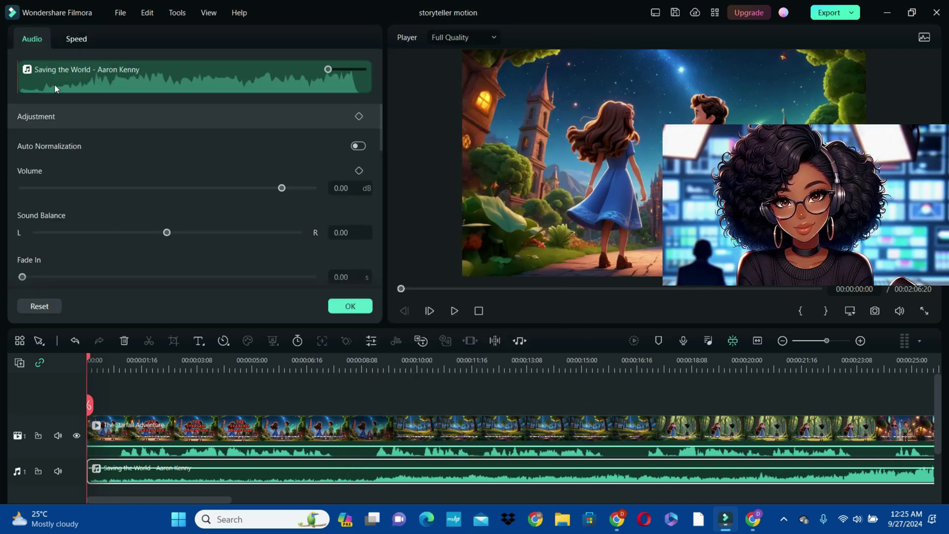
{"action": "left_click_drag", "start_coordinate": [209, 189], "coordinate": [329, 187]}
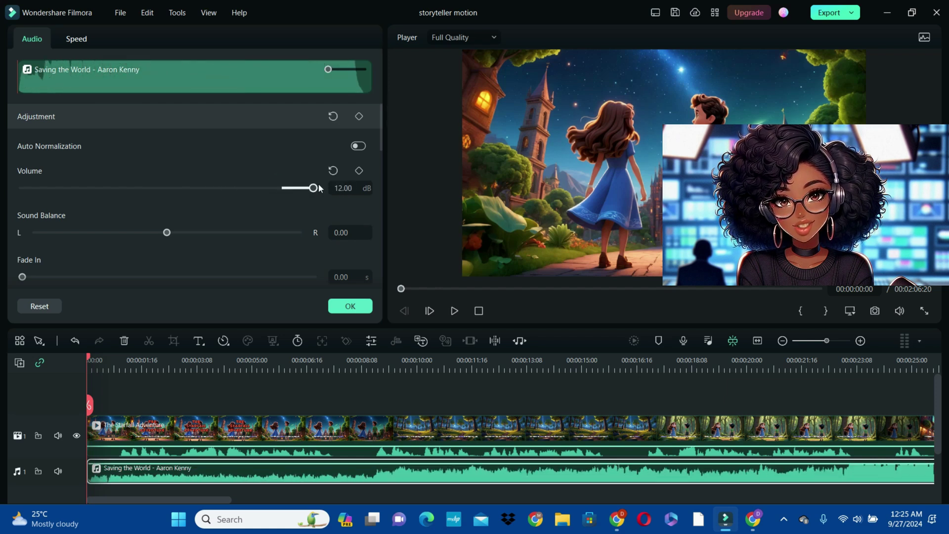
{"action": "left_click_drag", "start_coordinate": [314, 188], "coordinate": [259, 189]}
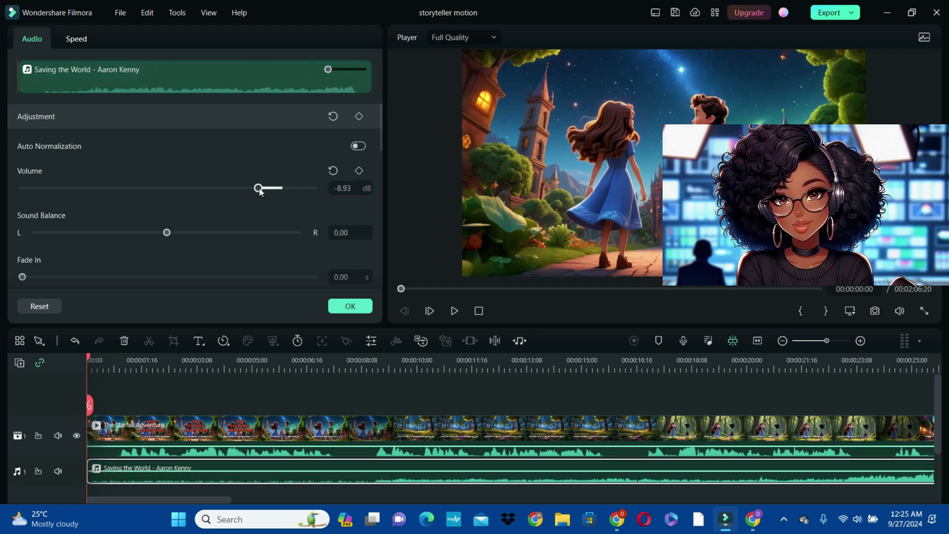
{"action": "left_click", "coordinate": [351, 307]}
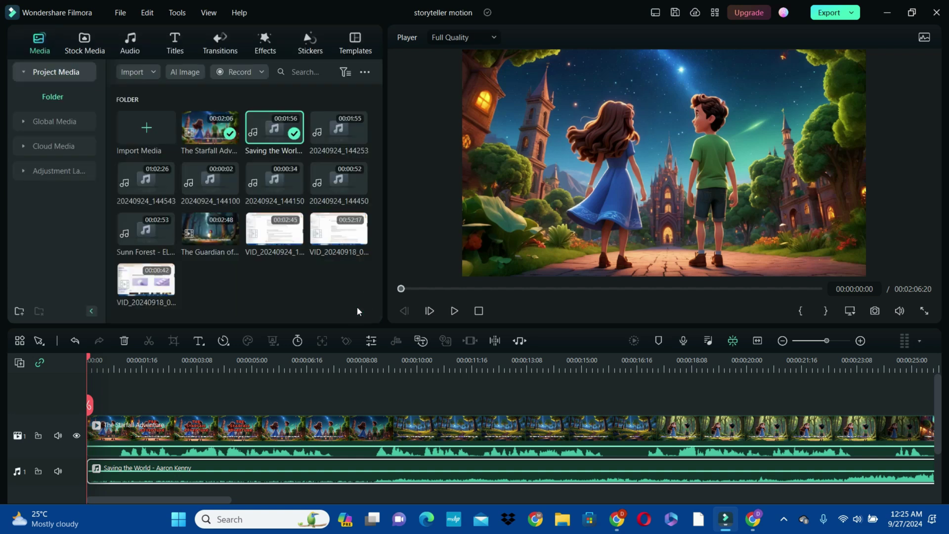
Export storyteller motion as a Higher-quality 3840x2160 MP4
{"action": "left_click", "coordinate": [835, 15]}
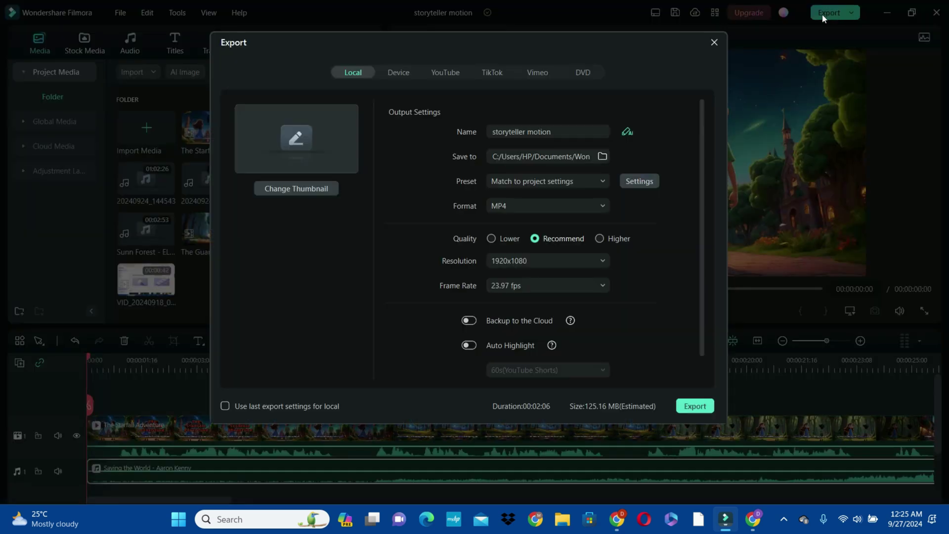
{"action": "left_click", "coordinate": [600, 239]}
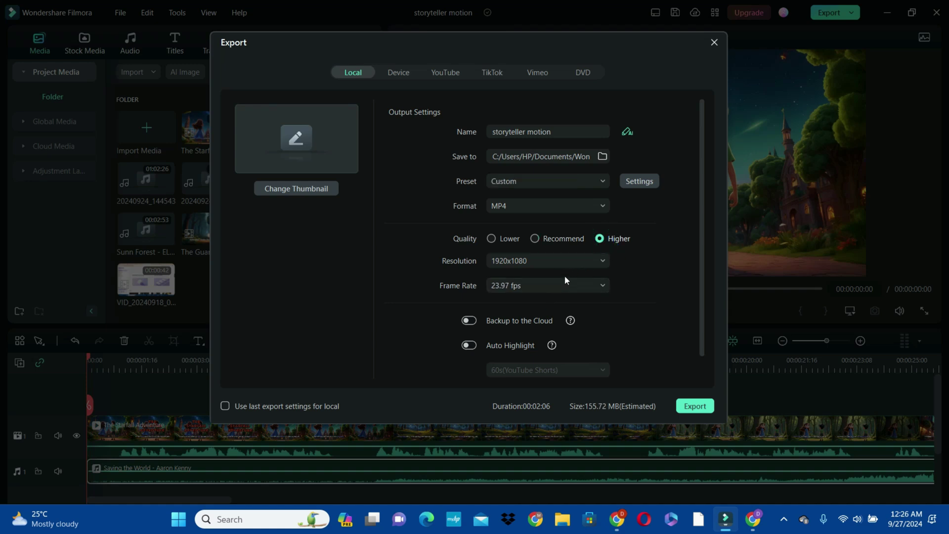
{"action": "left_click", "coordinate": [578, 262]}
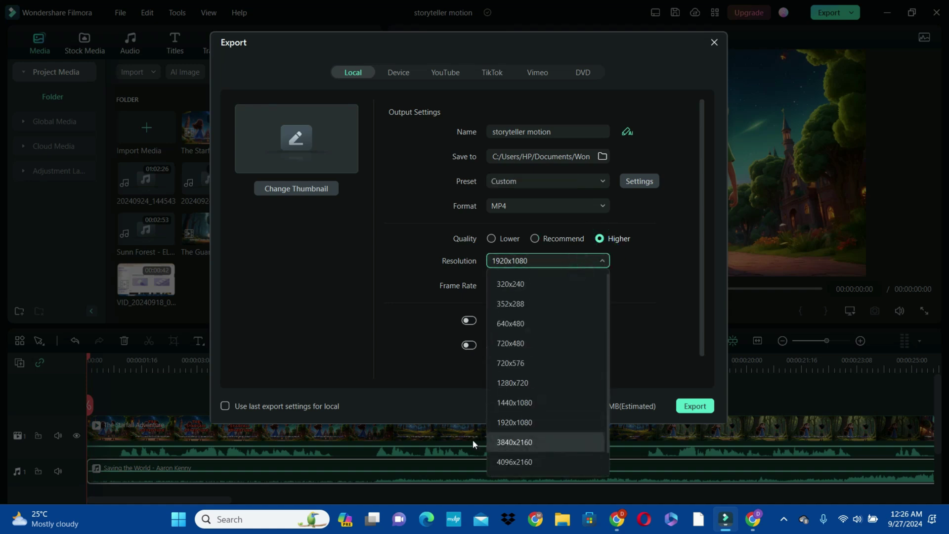
{"action": "left_click", "coordinate": [516, 445]}
{"action": "left_click", "coordinate": [603, 260]}
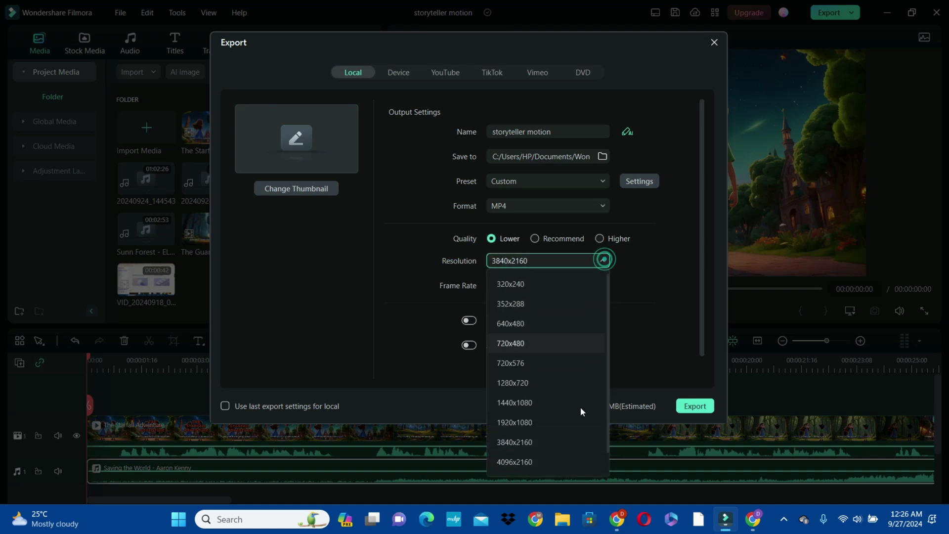
{"action": "left_click", "coordinate": [524, 446]}
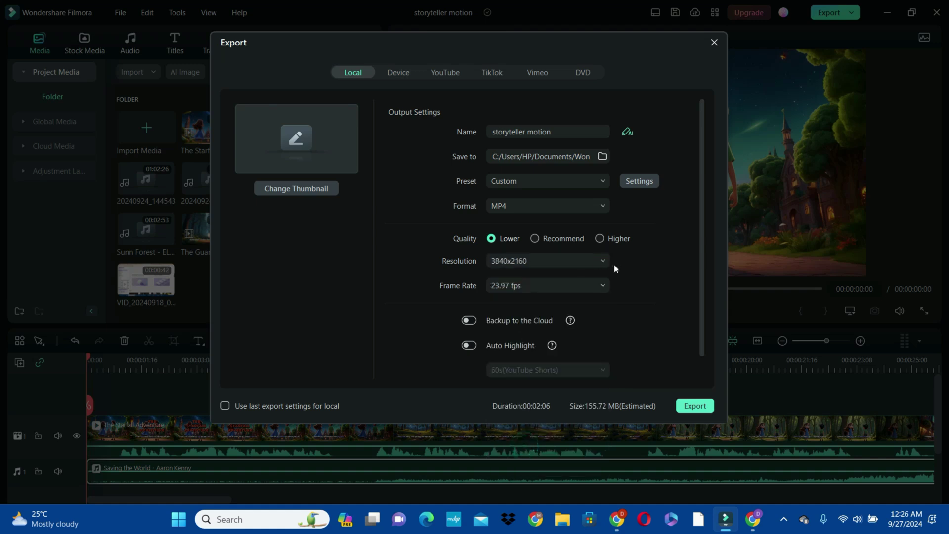
{"action": "left_click", "coordinate": [601, 240]}
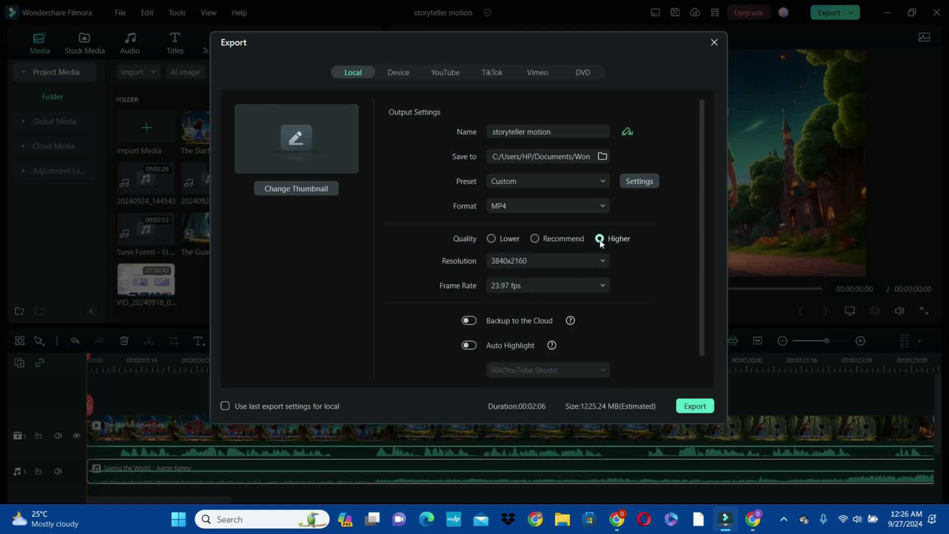
{"action": "left_click", "coordinate": [695, 407]}
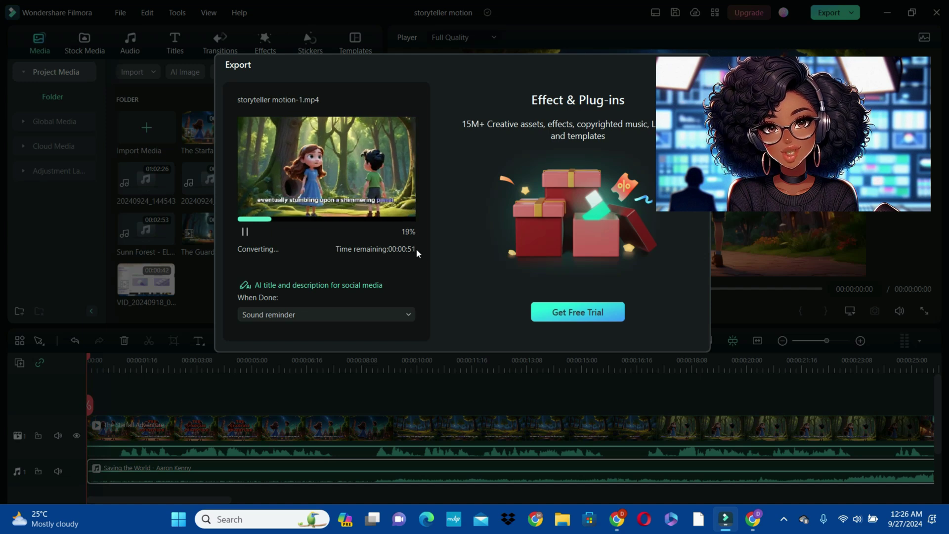
{"action": "left_click", "coordinate": [562, 520]}
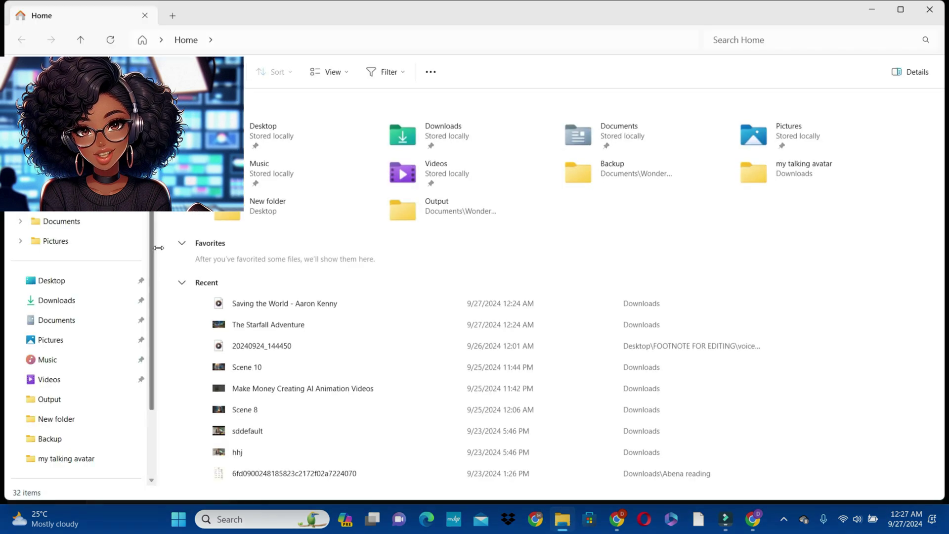
Open The Starfall Adventure.jpg thumbnail from the Downloads folder in Photos
{"action": "left_click_drag", "start_coordinate": [158, 248], "coordinate": [39, 247]}
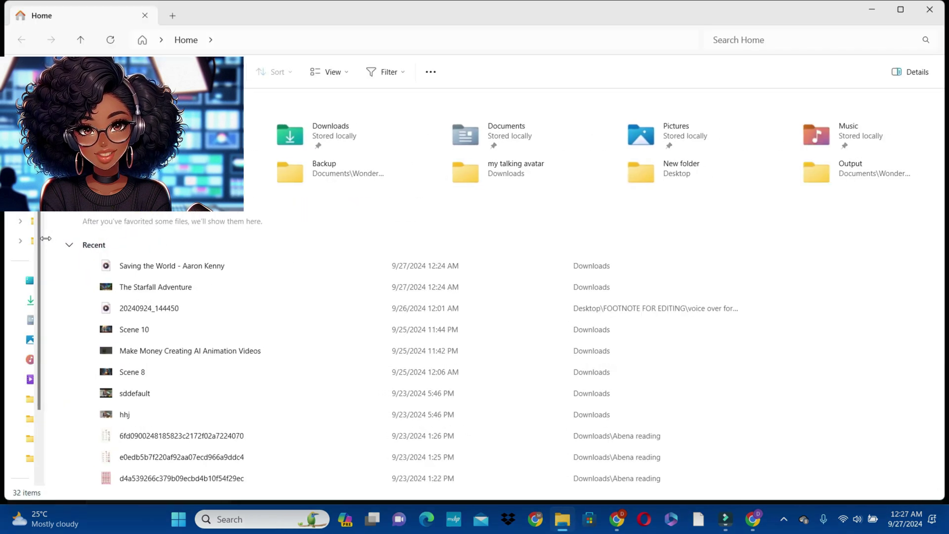
{"action": "left_click", "coordinate": [28, 303]}
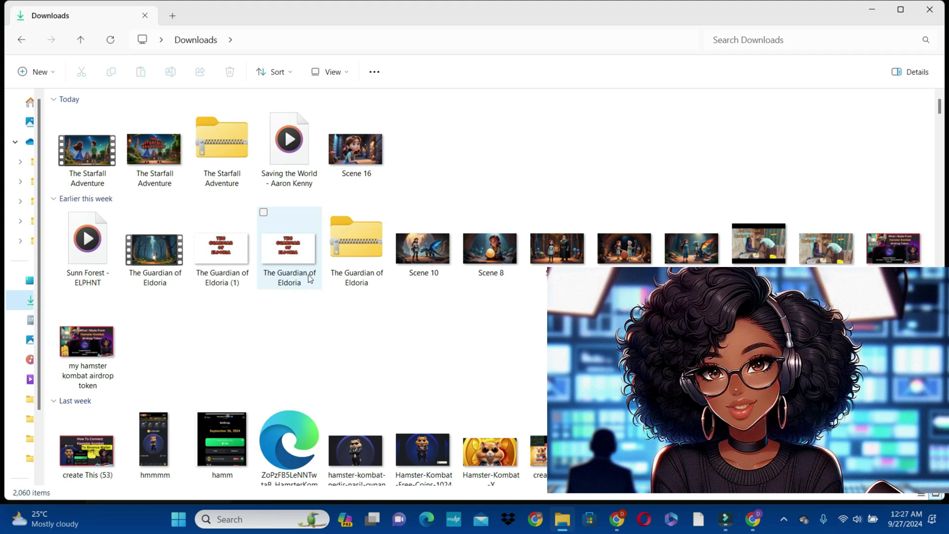
{"action": "double_click", "coordinate": [155, 151]}
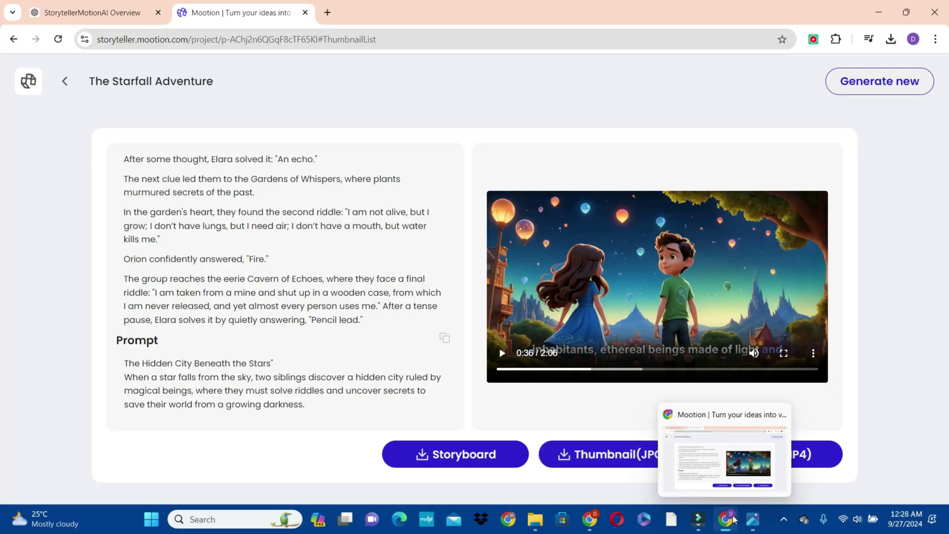
{"action": "left_click", "coordinate": [529, 521]}
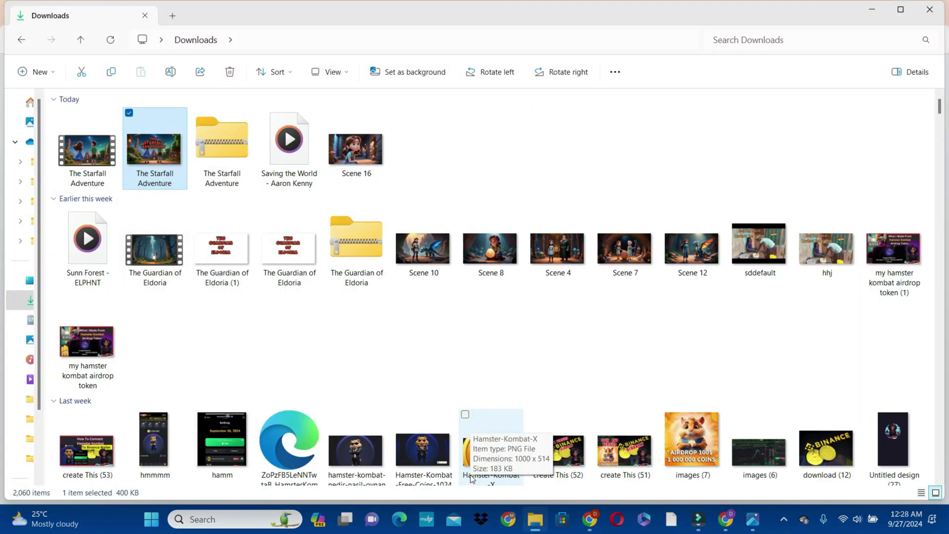
{"action": "left_click", "coordinate": [752, 519]}
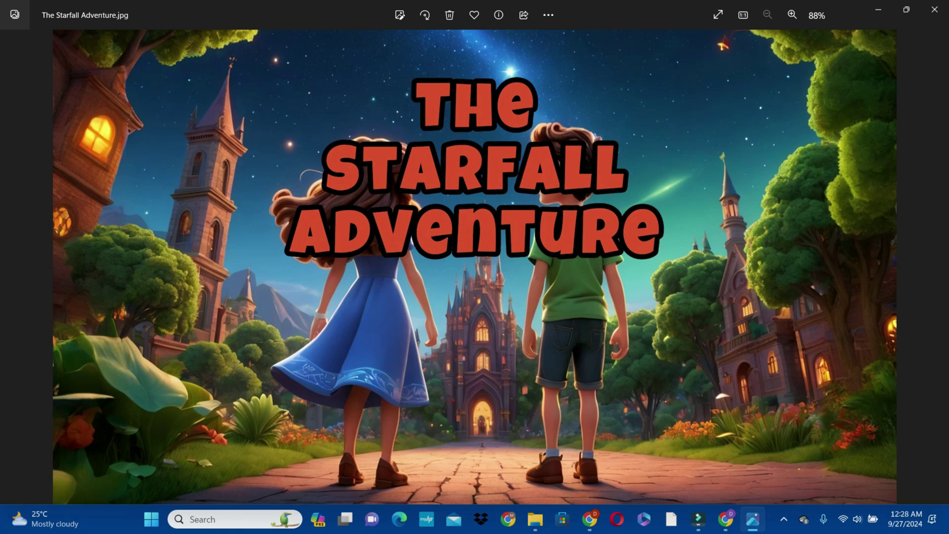
Switch back to Filmora to confirm storyteller motion-1.mp4 exported at 100%
{"action": "left_click", "coordinate": [698, 519]}
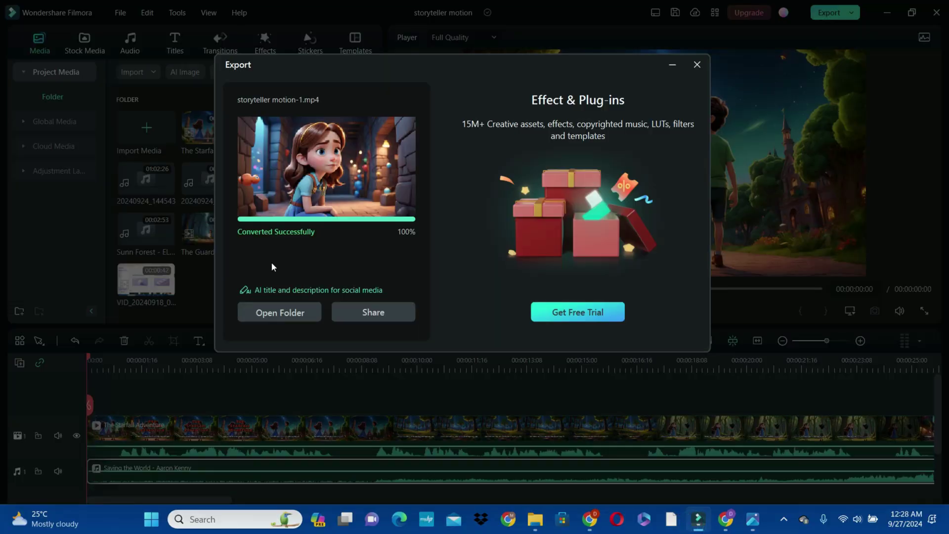